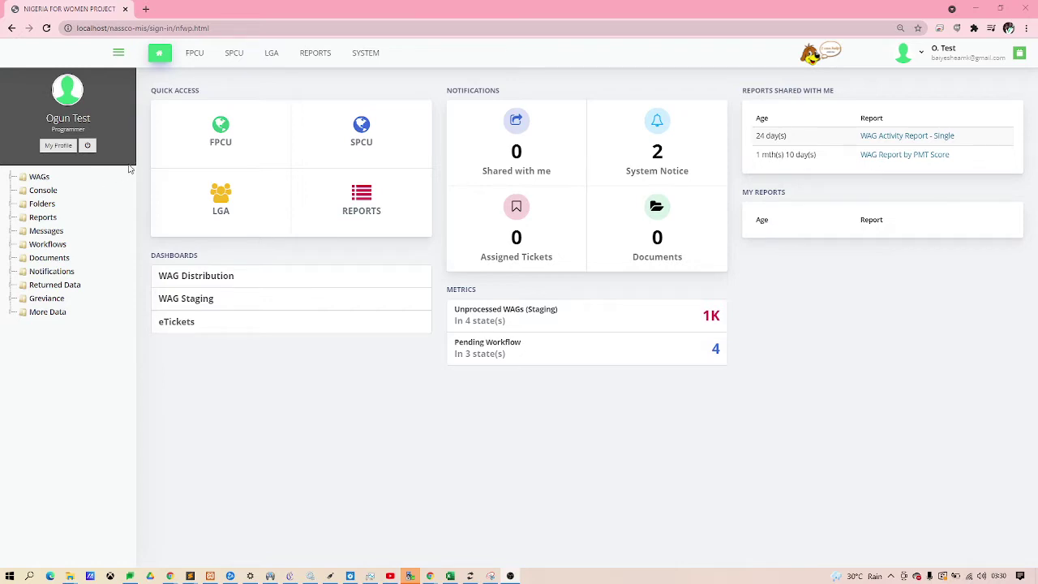
Review the WAG Savings and Members' Savings records in the FPCU section's WAG archives.
left_click(195, 59)
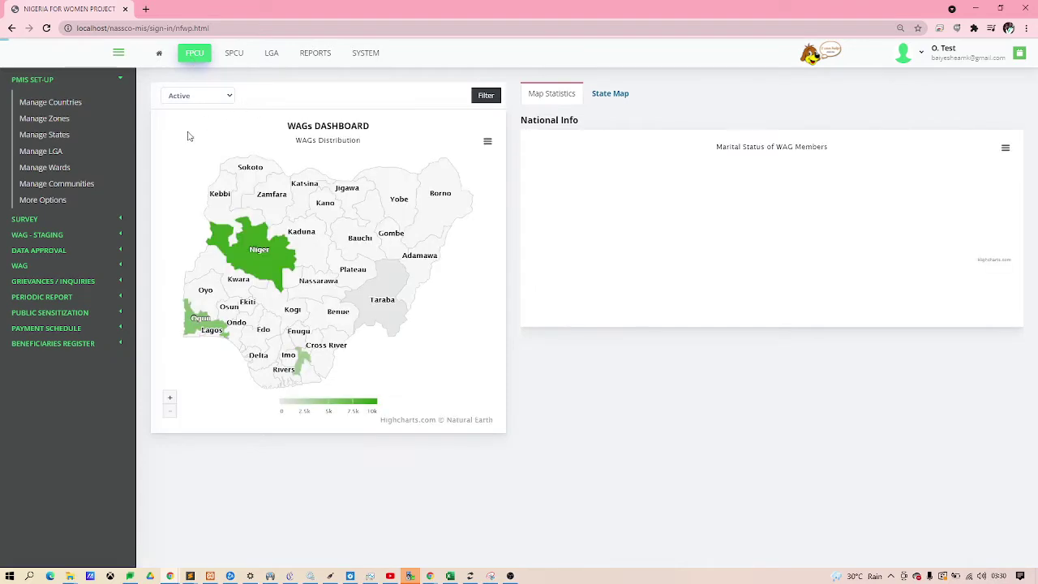
left_click(33, 265)
left_click(69, 282)
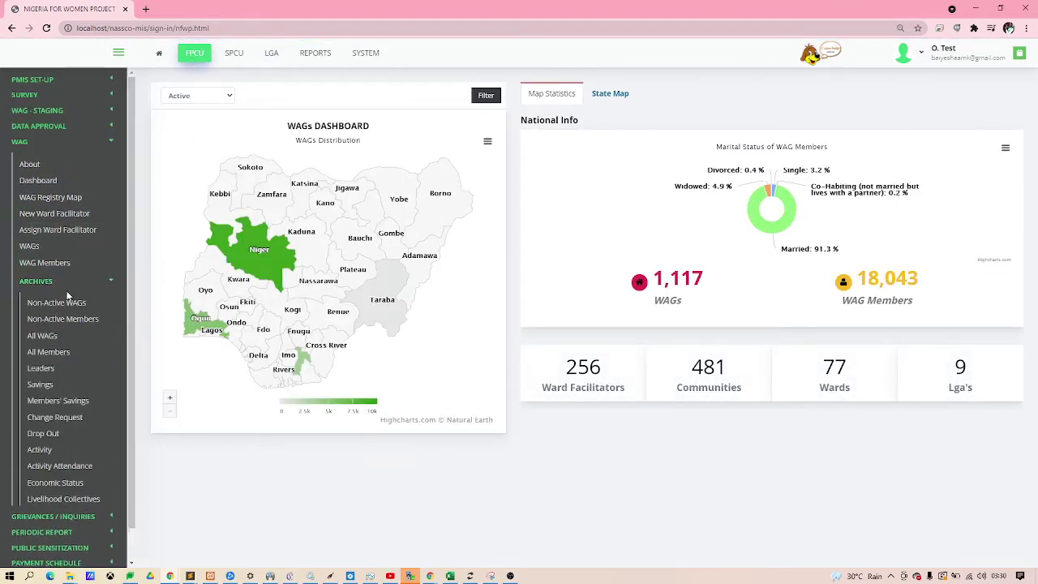
left_click(85, 389)
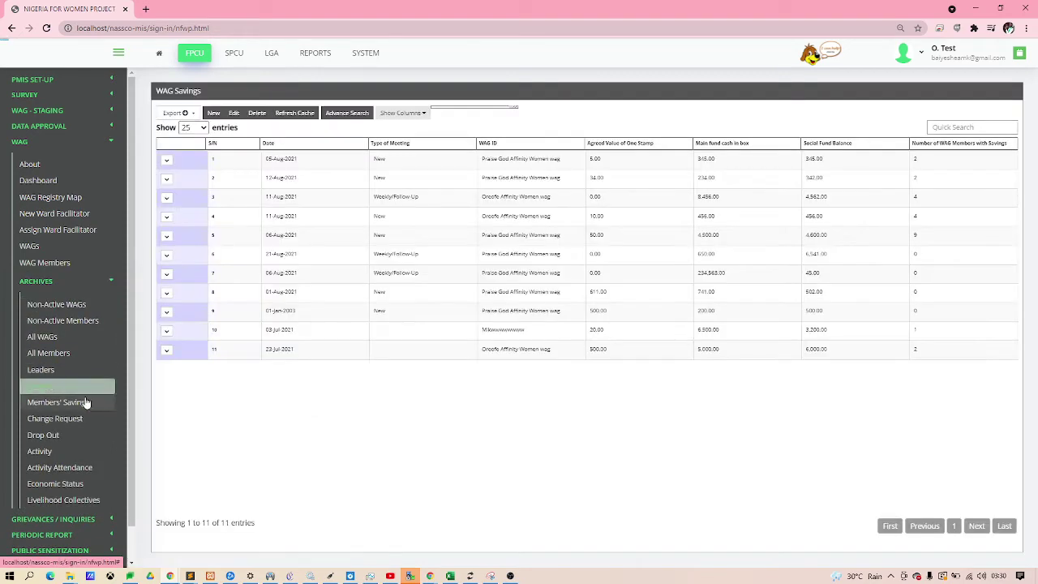
left_click(81, 401)
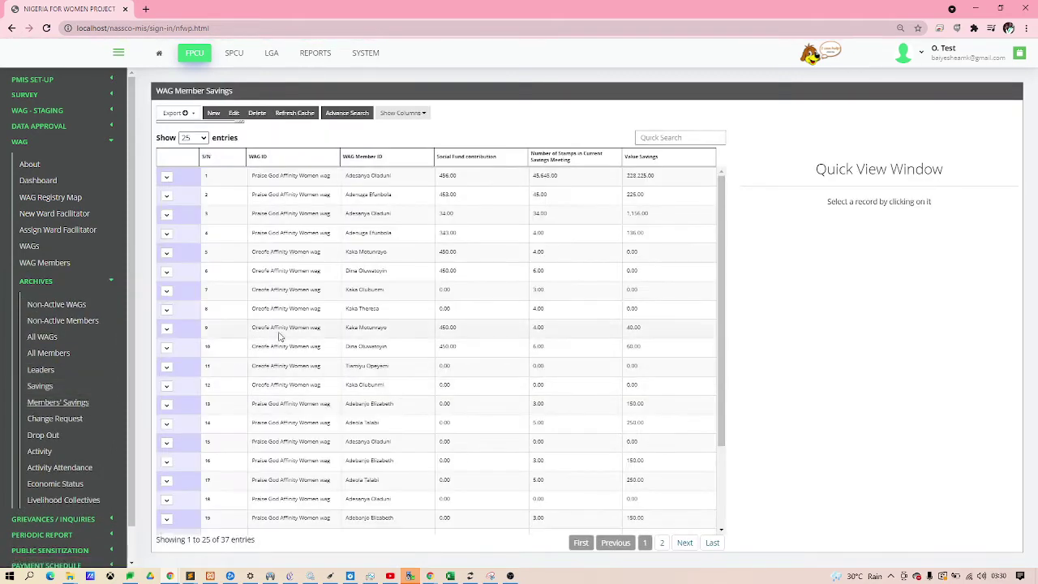
left_click(78, 389)
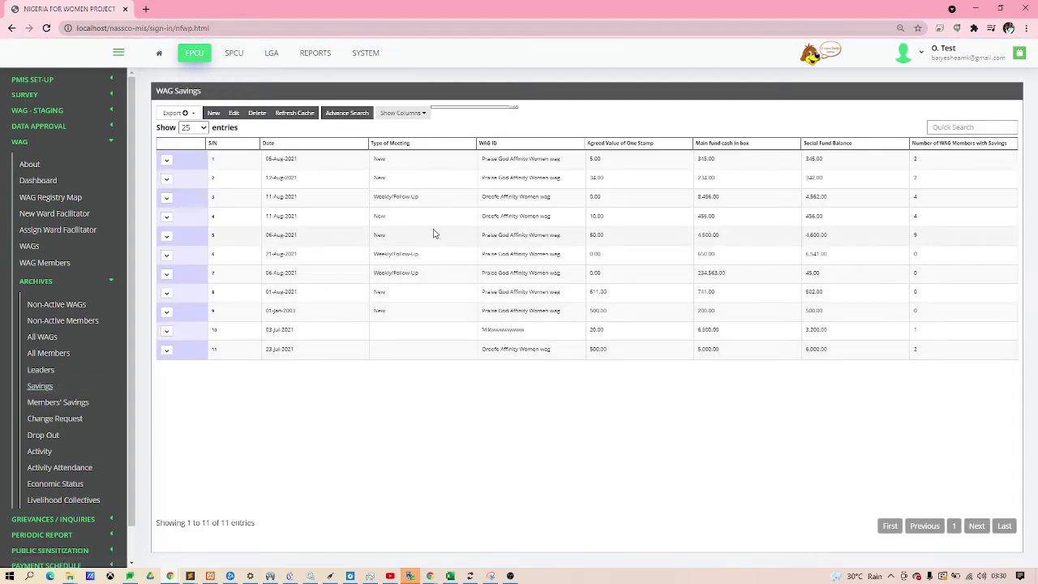
Switch to the IPIN Toolkit window and open the list of ongoing surveys from its home screen.
key("alt+Tab")
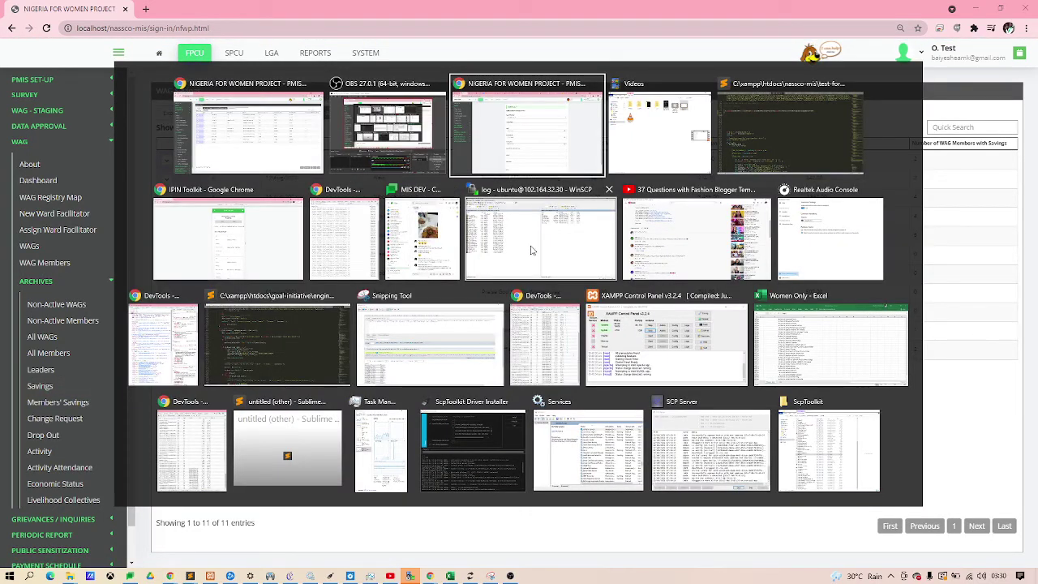
left_click(239, 267)
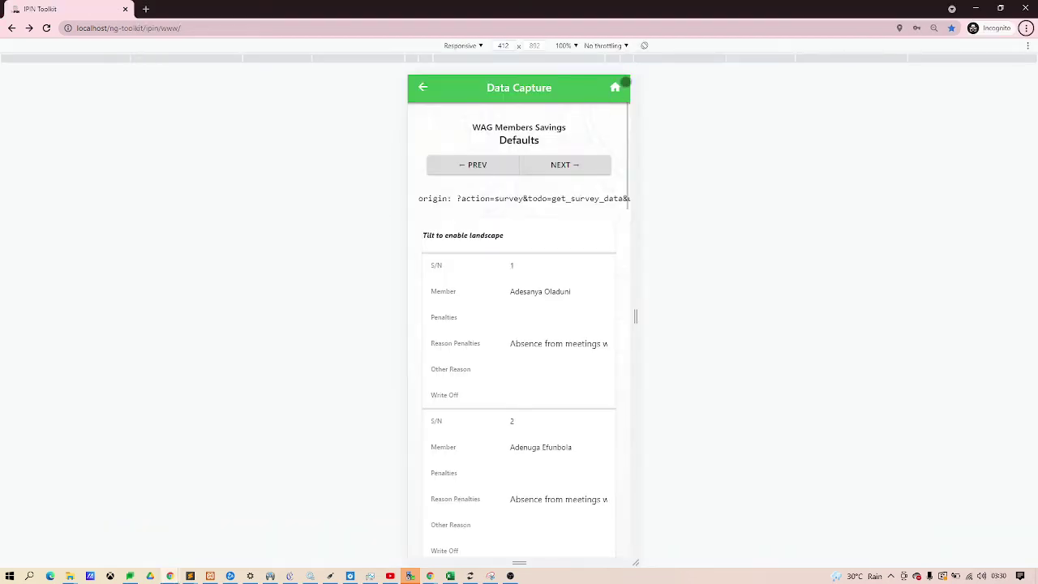
left_click(620, 86)
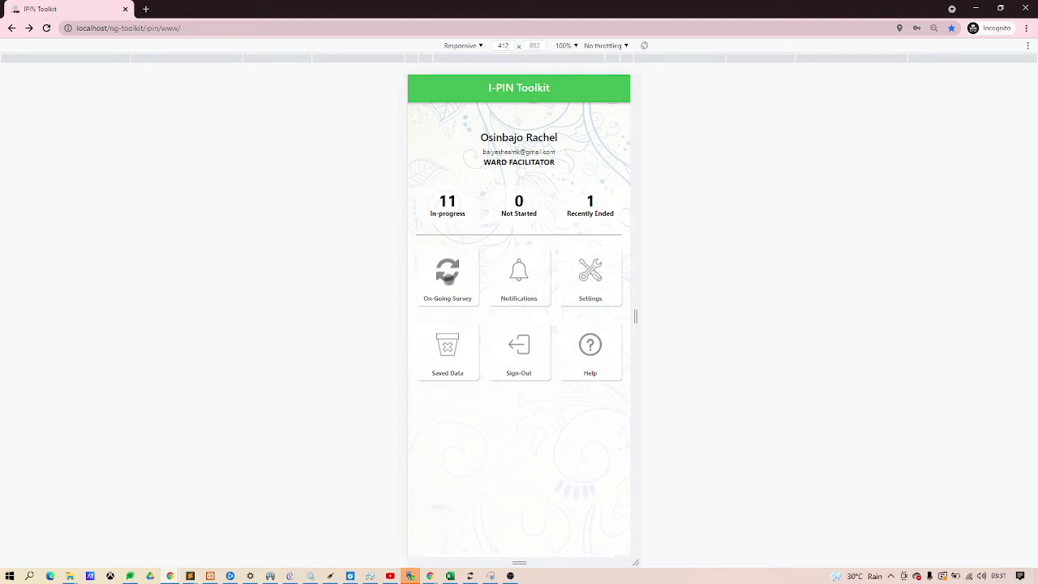
left_click(448, 275)
Open the Members Savings Form survey and start capturing data.
scroll(519, 292, "down", 4)
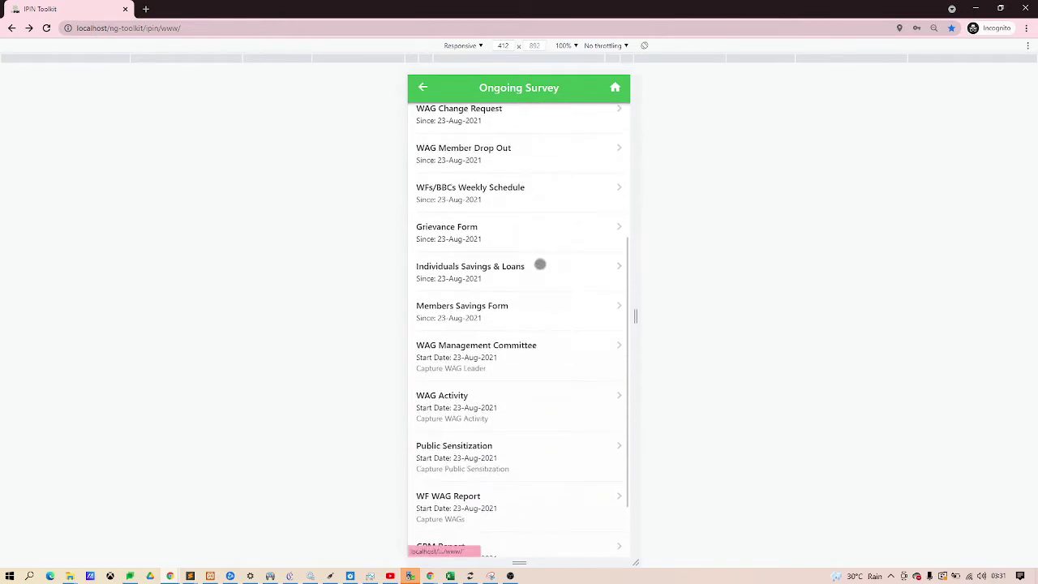
scroll(540, 264, "down", 2)
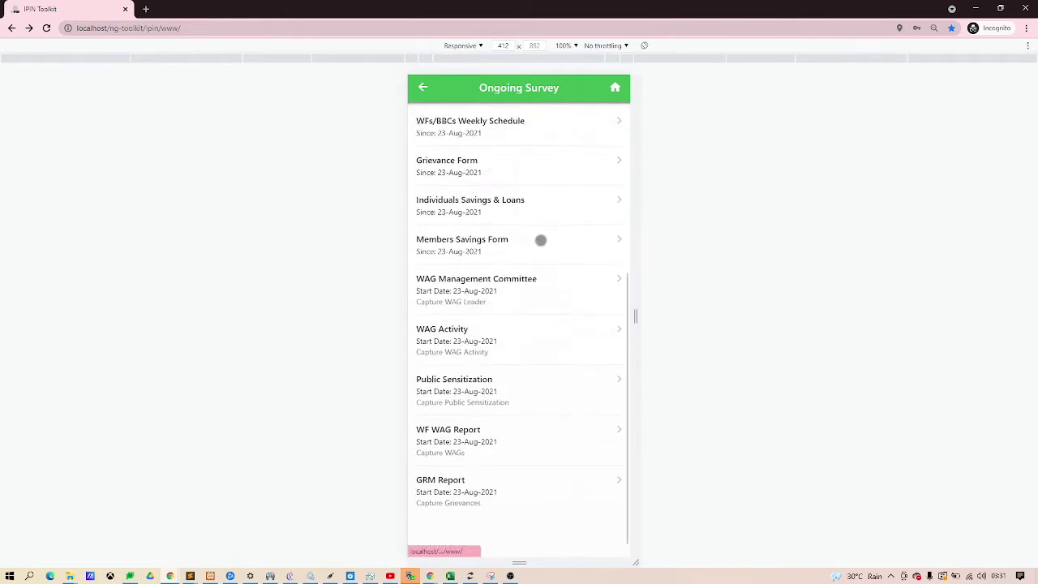
left_click(475, 245)
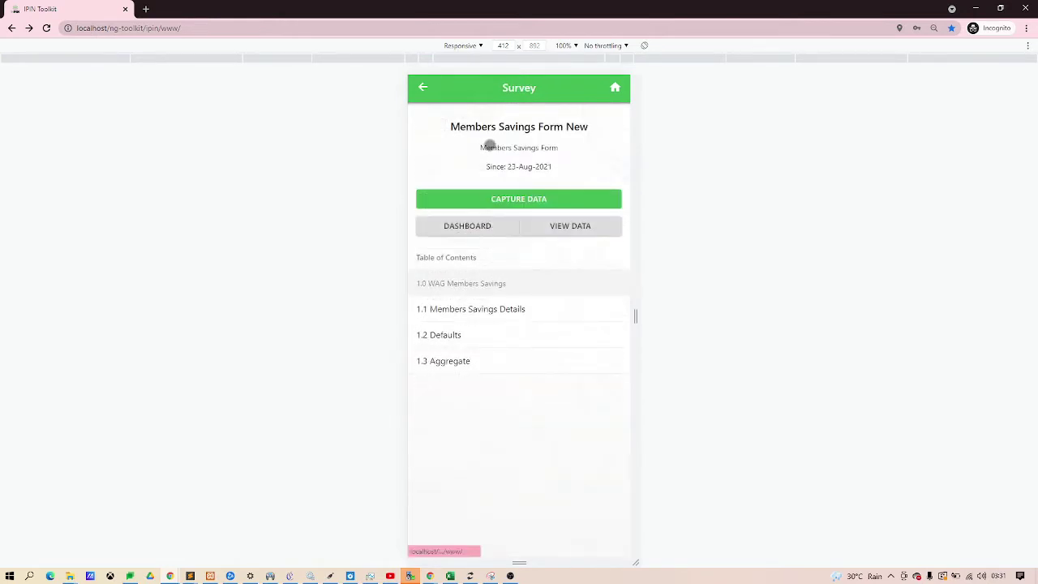
left_click(425, 90)
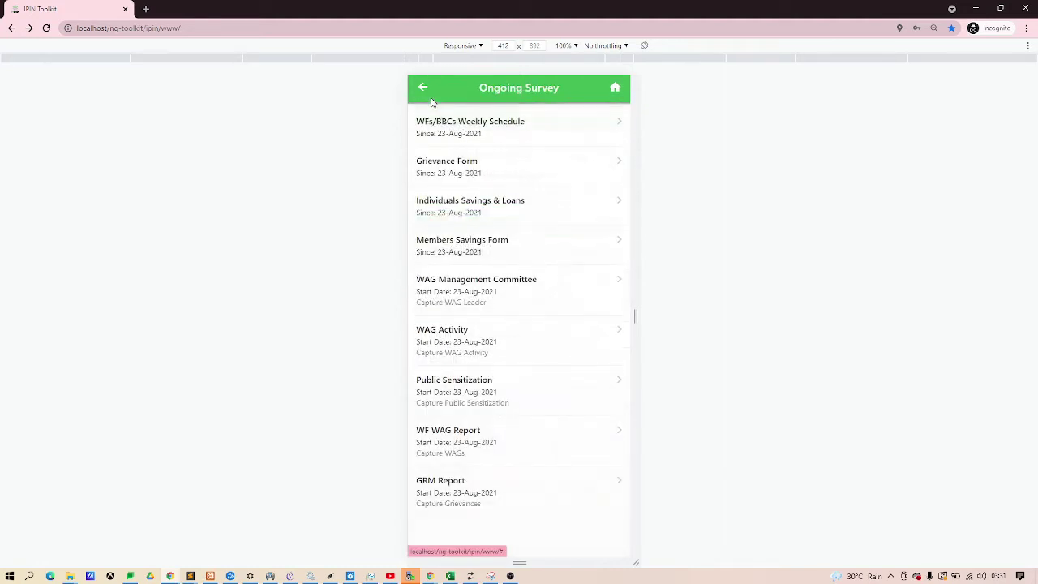
left_click(468, 258)
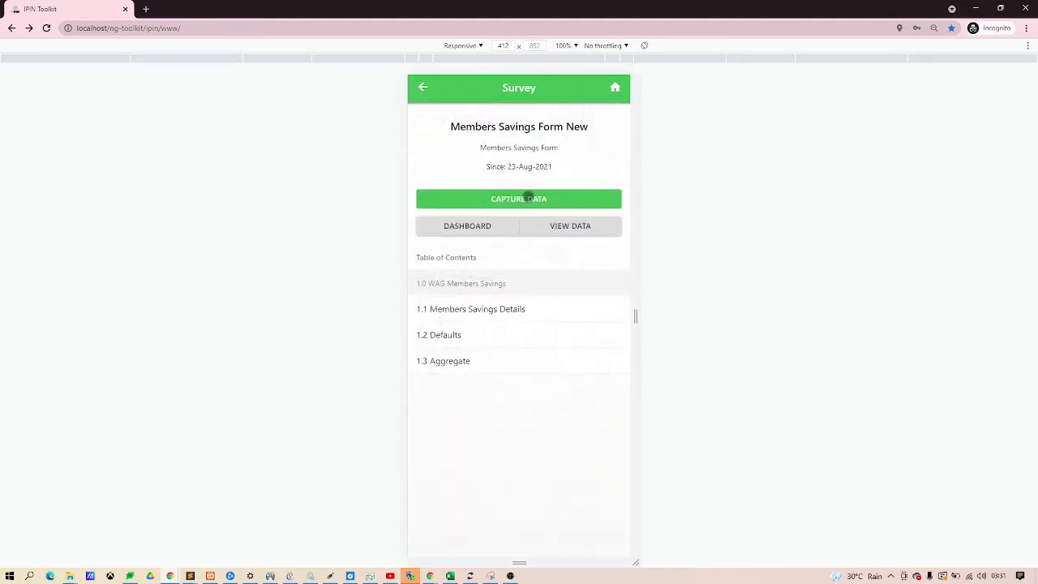
left_click(520, 197)
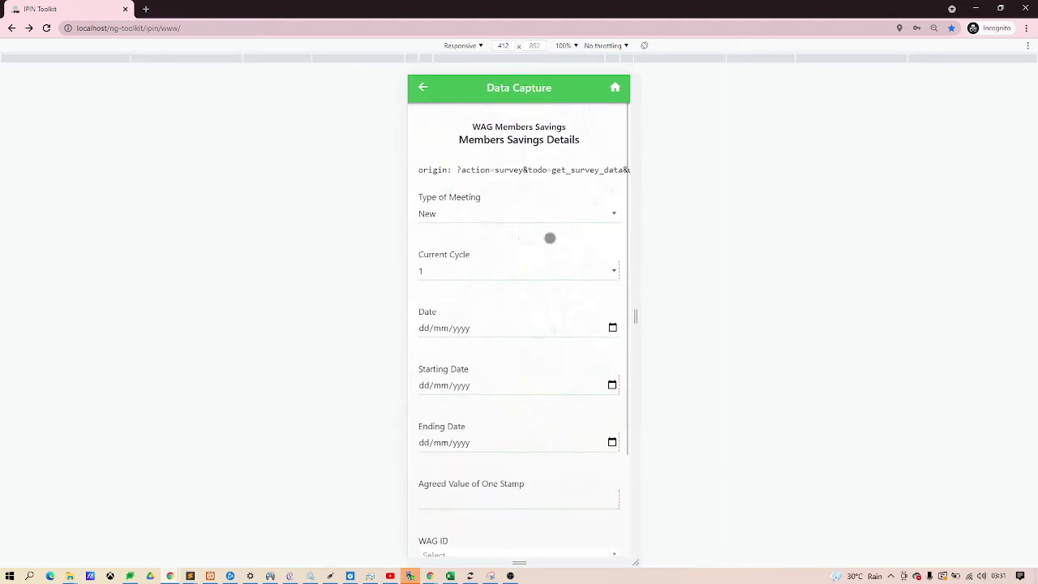
Try the Weekly/Follow-Up meeting type in Members Savings Details, and return the meeting type to New.
mouse_move(538, 240)
left_mouse_down()
mouse_move(545, 209)
mouse_move(549, 230)
left_mouse_up()
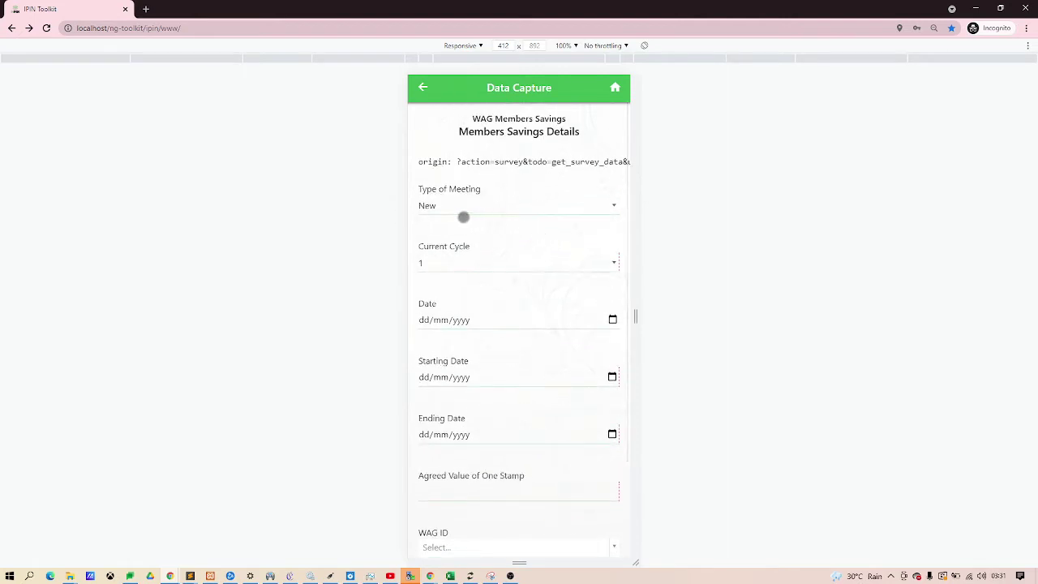
left_click(504, 201)
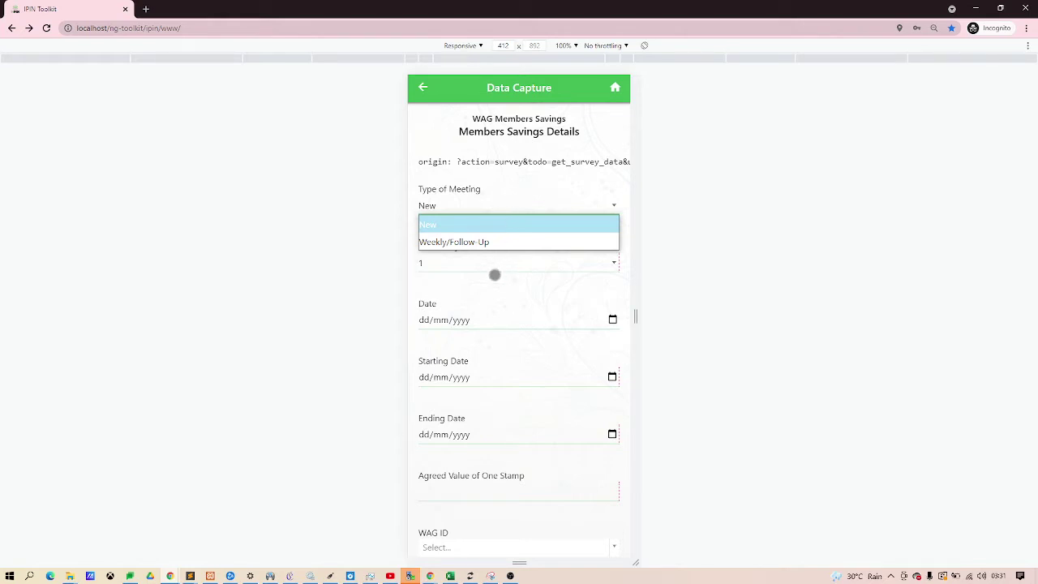
left_click(486, 257)
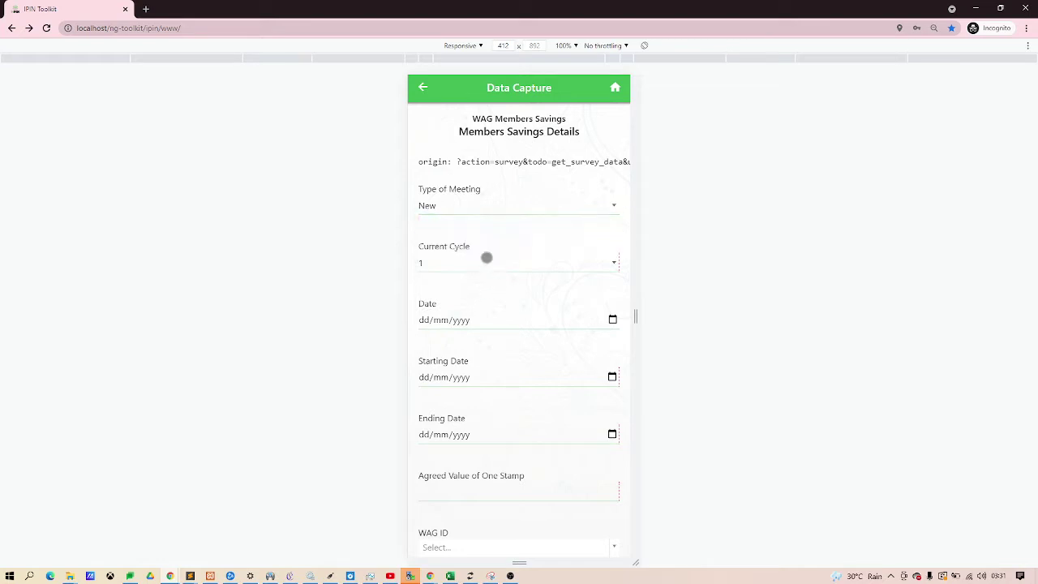
left_click(500, 209)
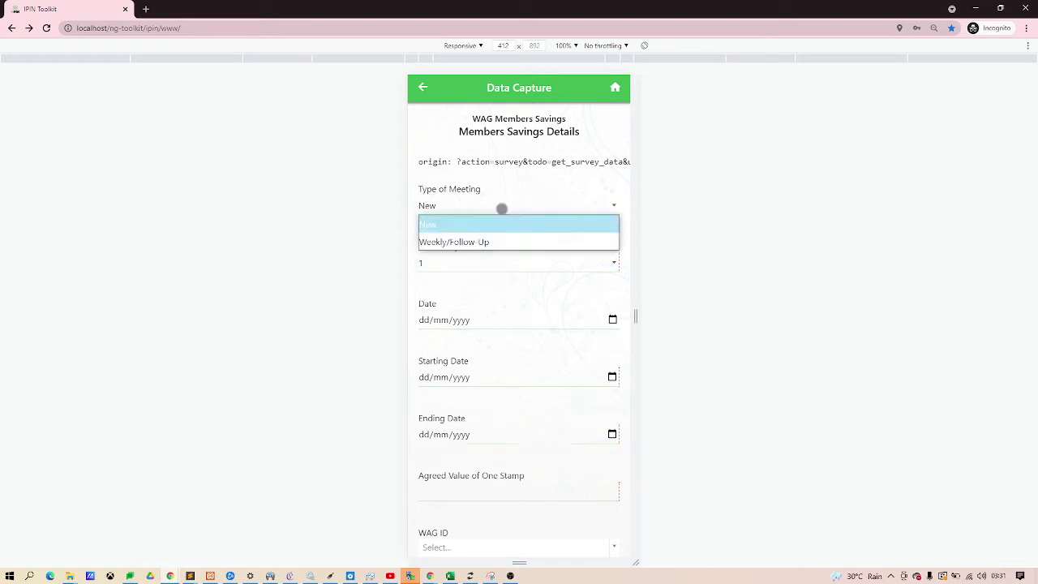
left_click(485, 242)
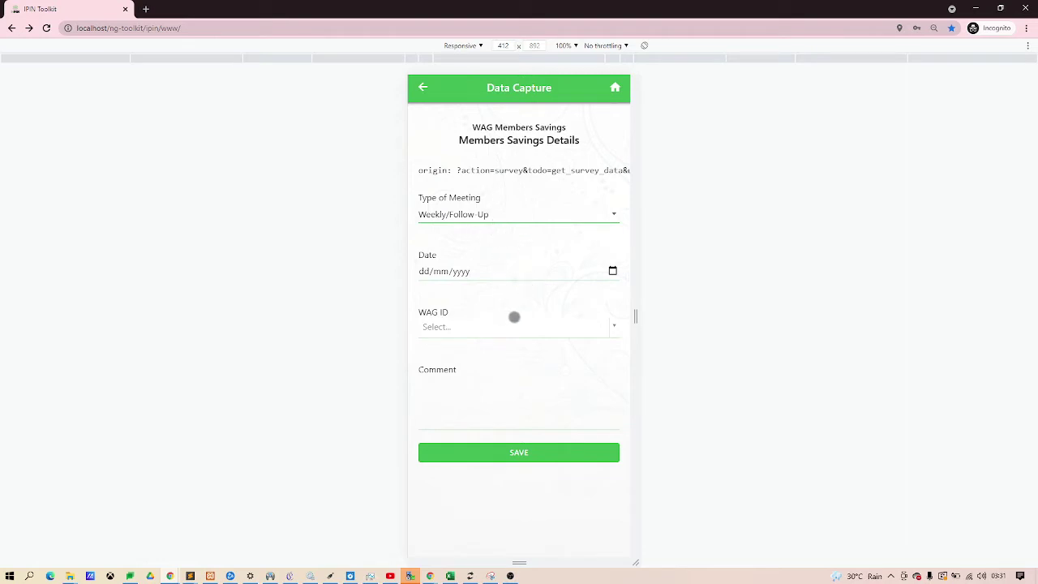
left_click(496, 216)
left_click(490, 236)
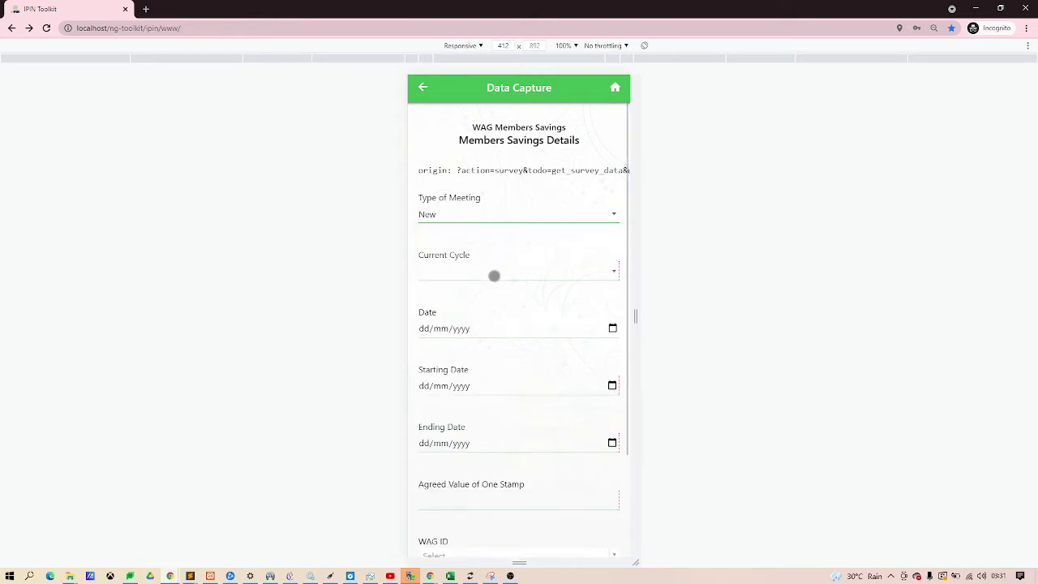
Keep New as the type of meeting and set the current cycle to 1.
scroll(494, 284, "down", 1)
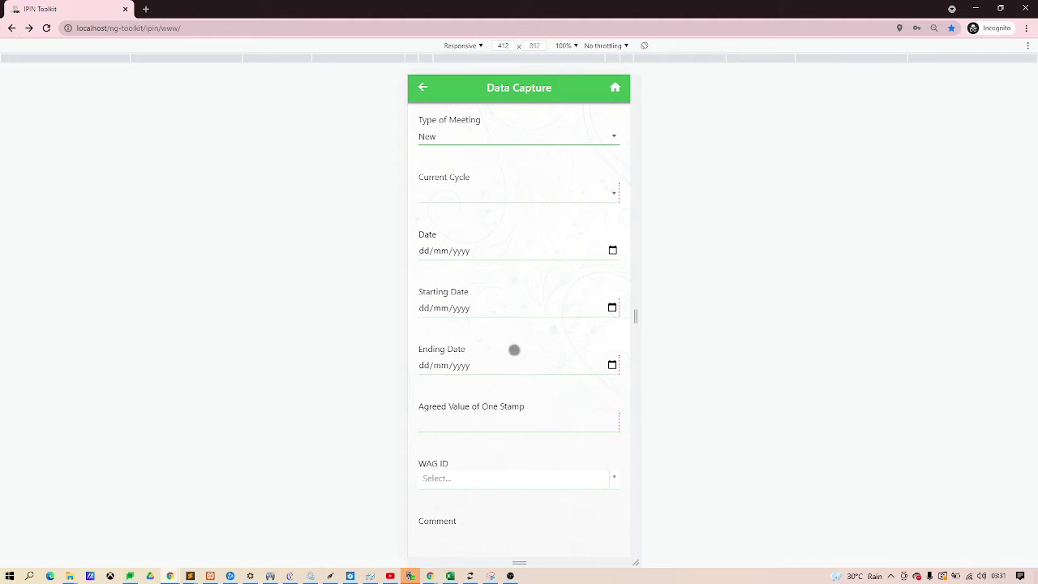
scroll(501, 324, "up", 1)
left_click(494, 182)
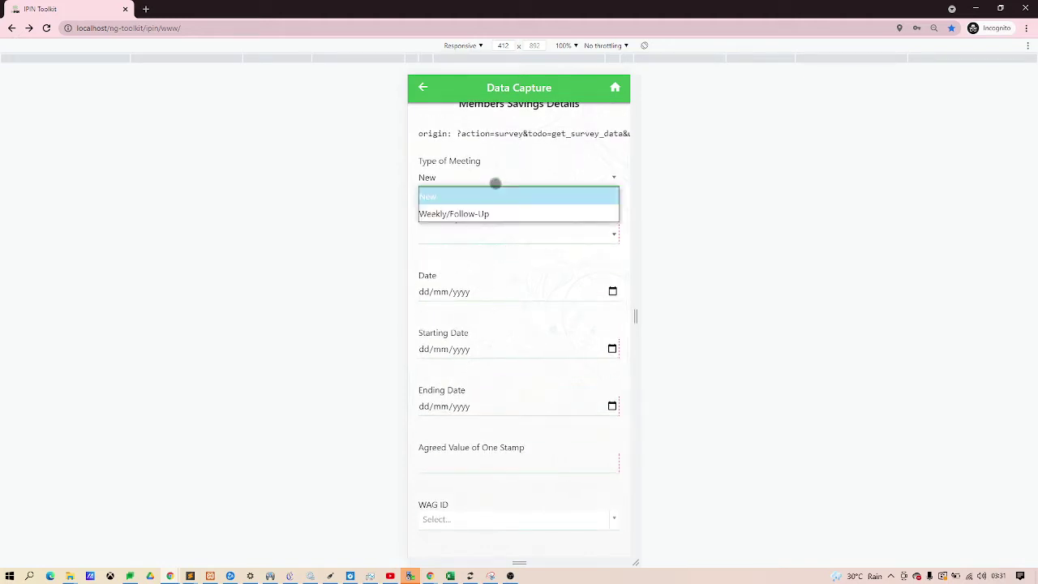
left_click(496, 192)
scroll(475, 316, "down", 3)
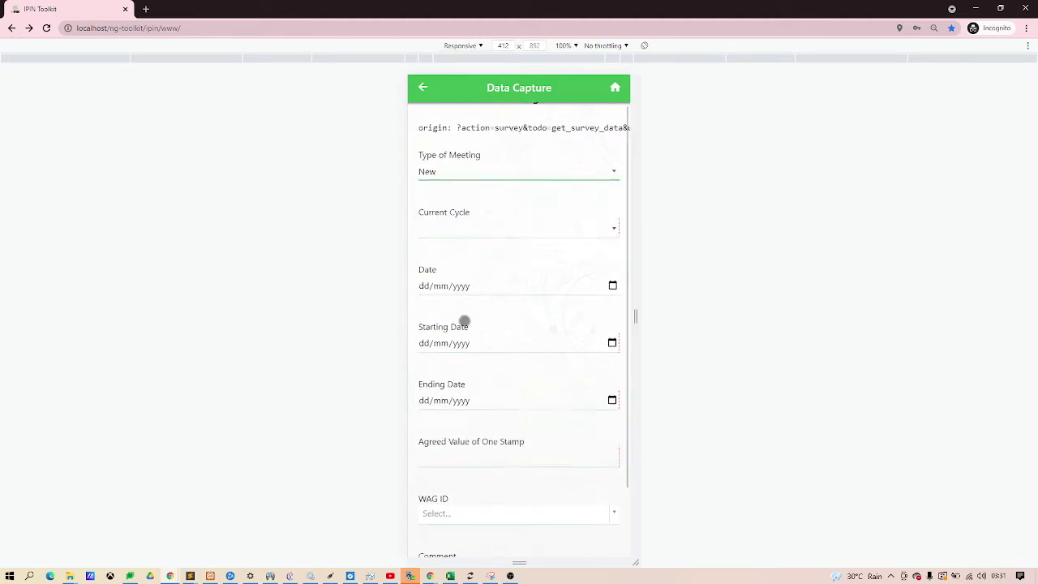
scroll(484, 221, "up", 2)
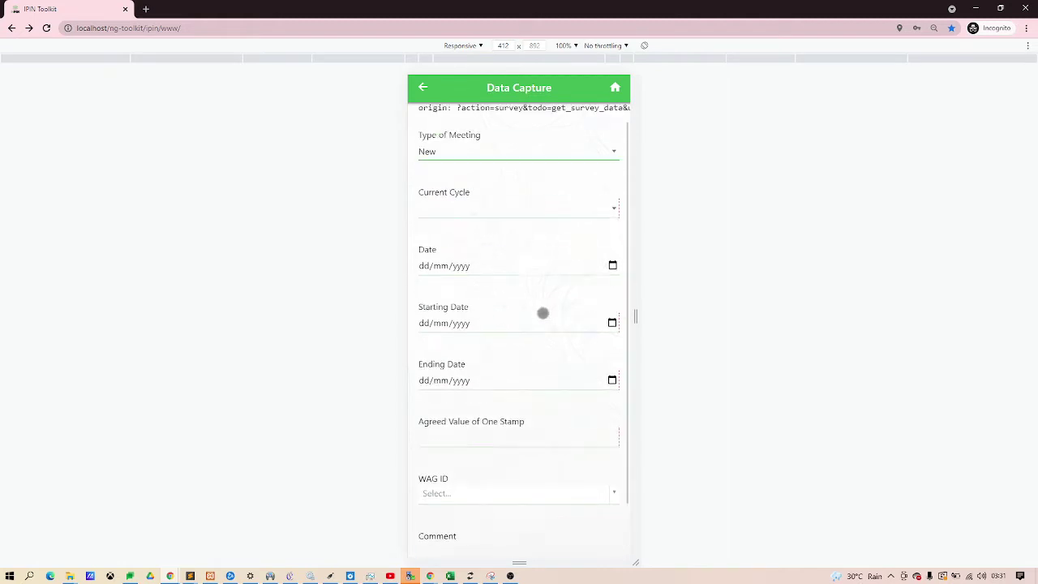
left_click(597, 213)
left_click(510, 233)
Set the meeting date to 05/08/2021, the starting date to 20/08/2021 and the ending date to 05/08/2021.
scroll(535, 240, "down", 1)
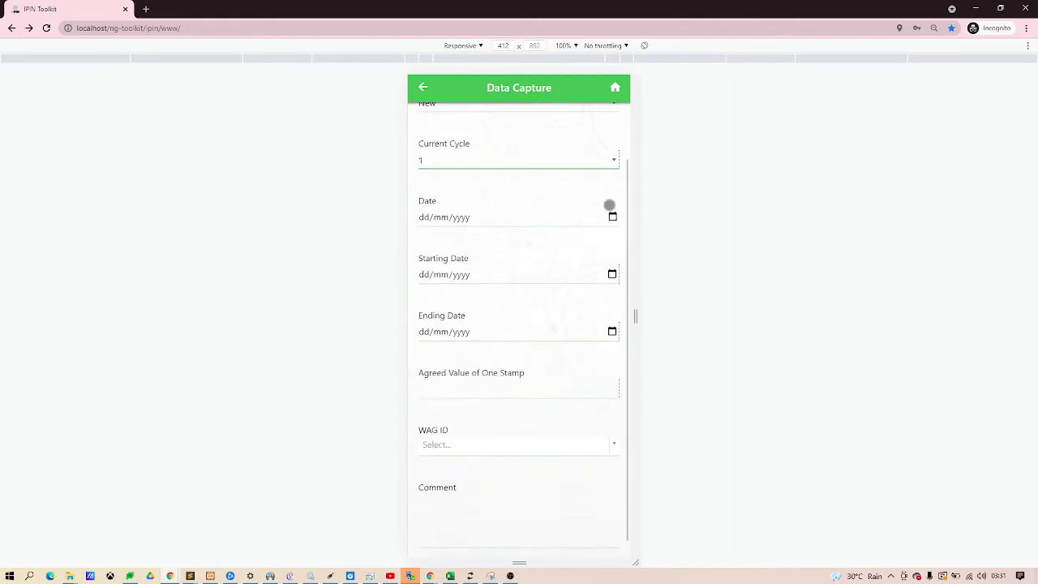
left_click(612, 217)
left_click(476, 289)
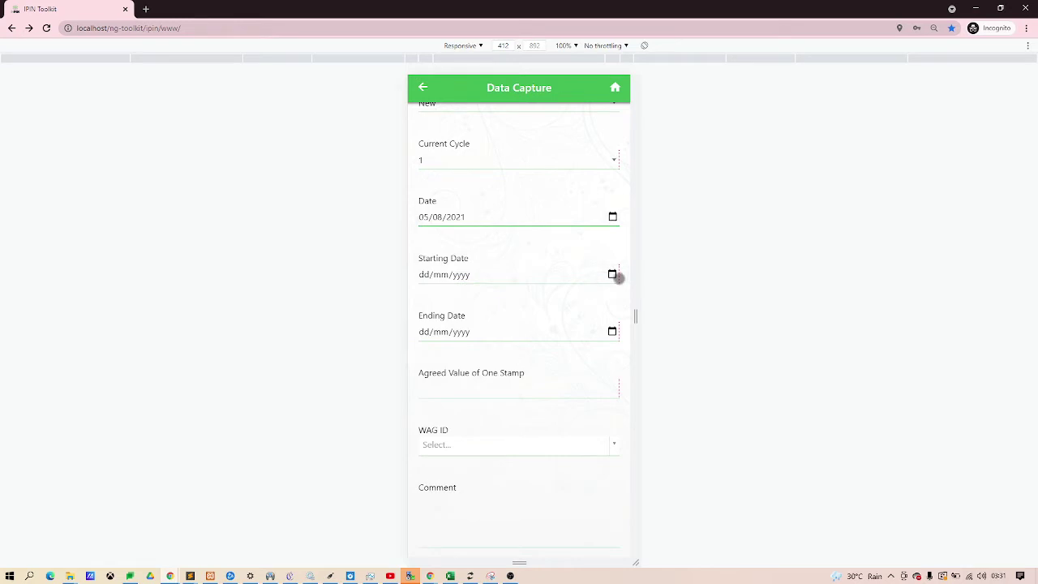
left_click(612, 274)
left_click(493, 377)
left_click(613, 331)
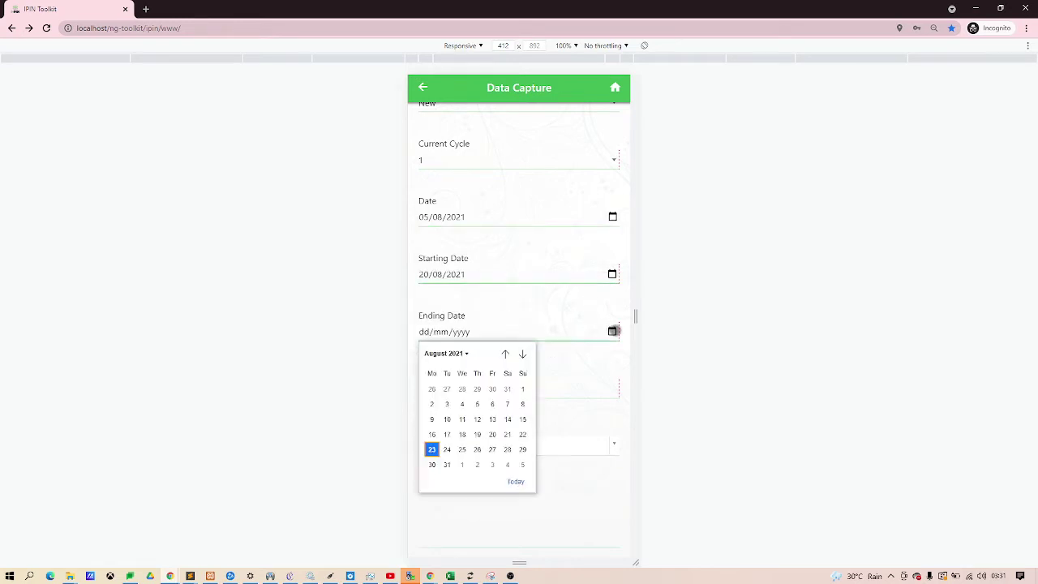
left_click(477, 404)
Set the agreed value of one stamp to 100.
scroll(519, 357, "down", 1)
left_click(509, 347)
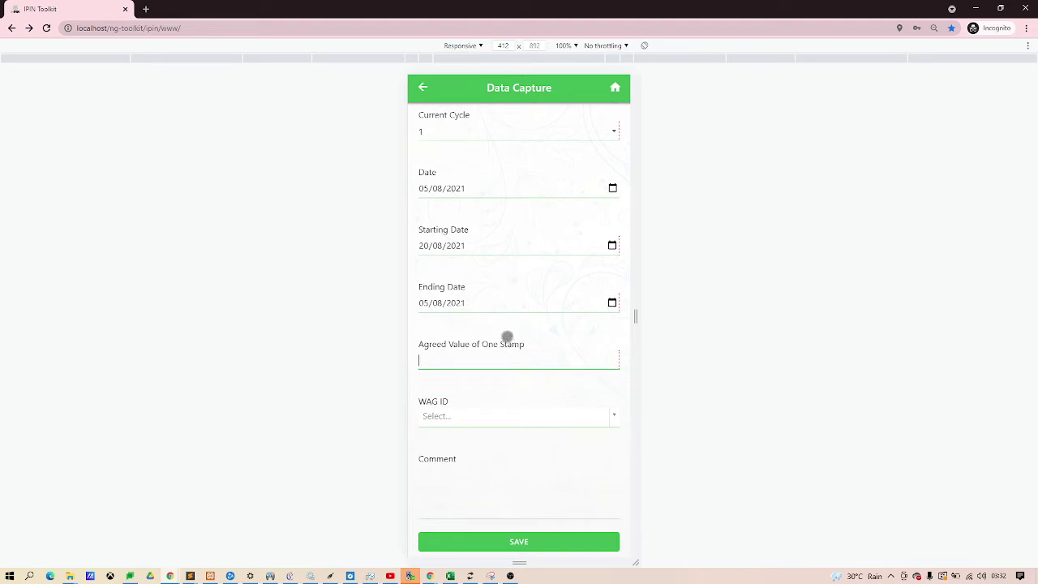
type("100")
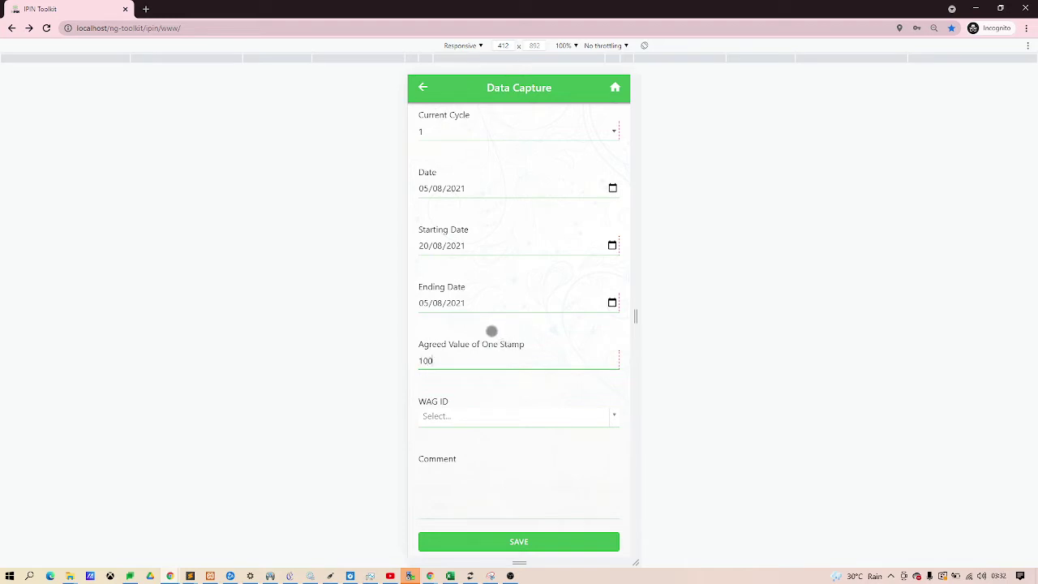
left_click(510, 293)
Choose Anuoluwapo Affinity Women wag - 2501 as the WAG ID and enter the comment "Cooments".
left_click(496, 414)
left_click(473, 417)
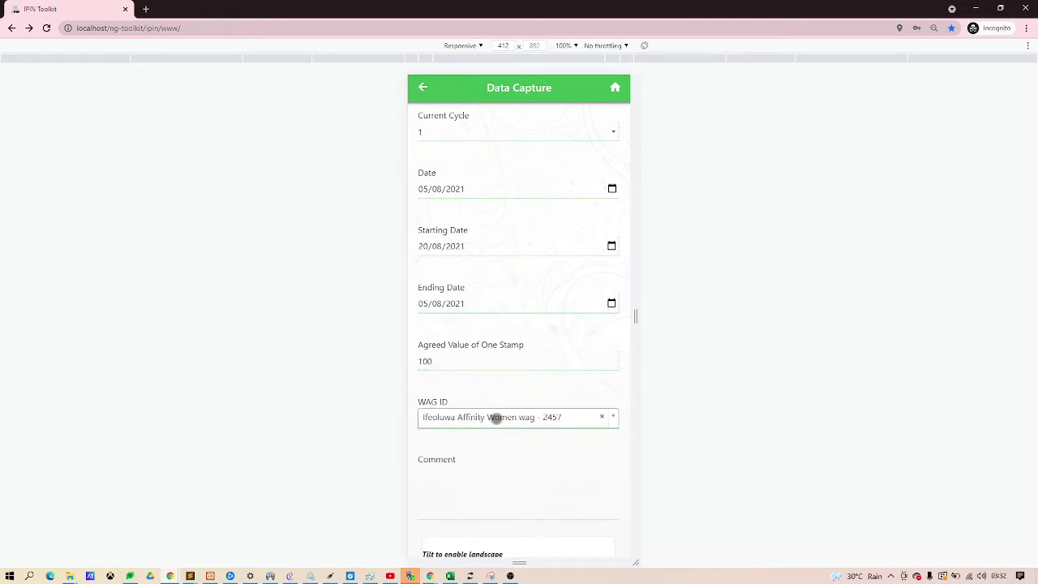
left_click(496, 417)
scroll(511, 353, "down", 1)
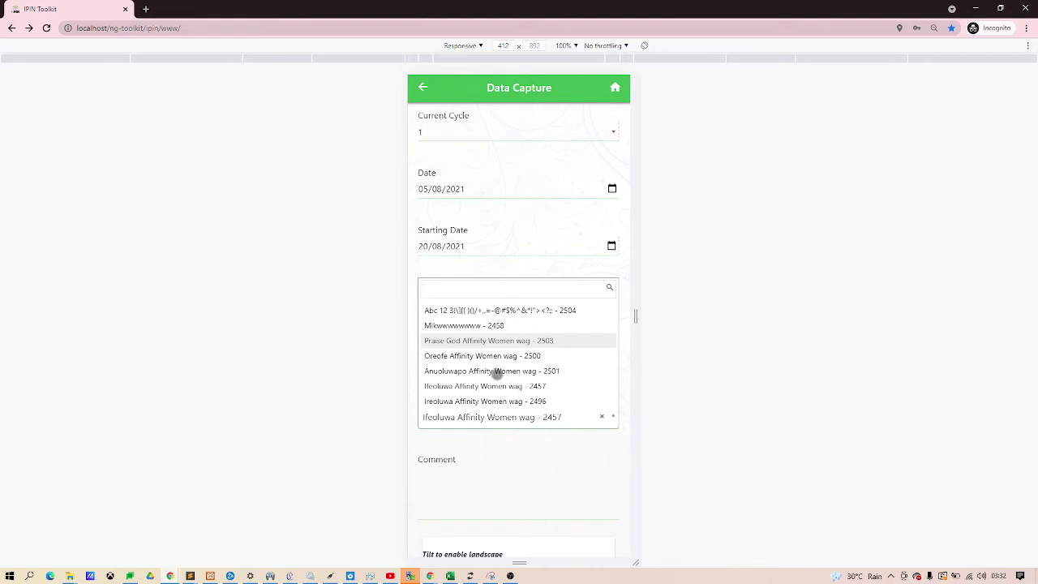
left_click(495, 370)
scroll(549, 292, "down", 3)
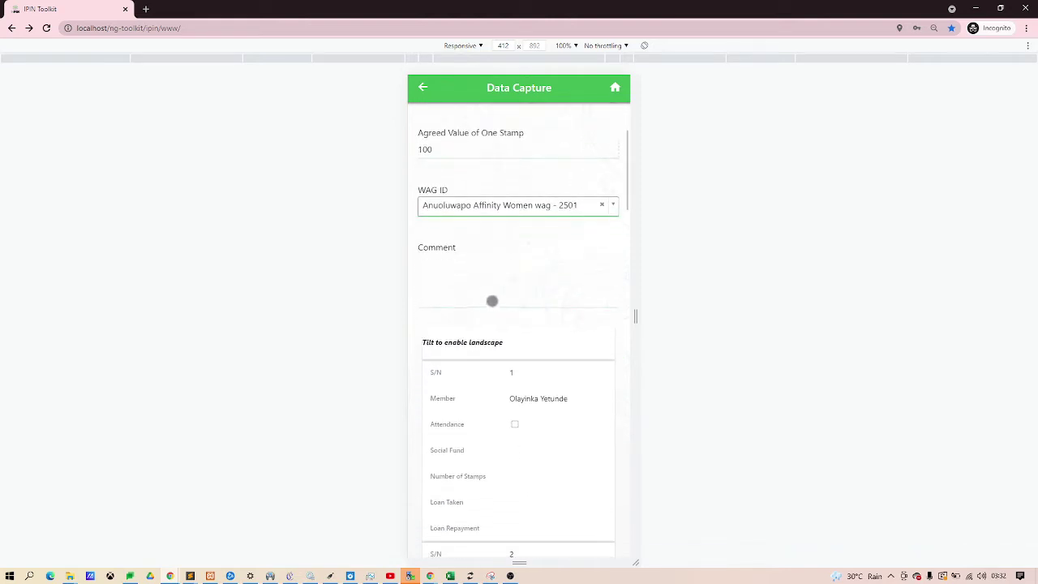
left_click(502, 307)
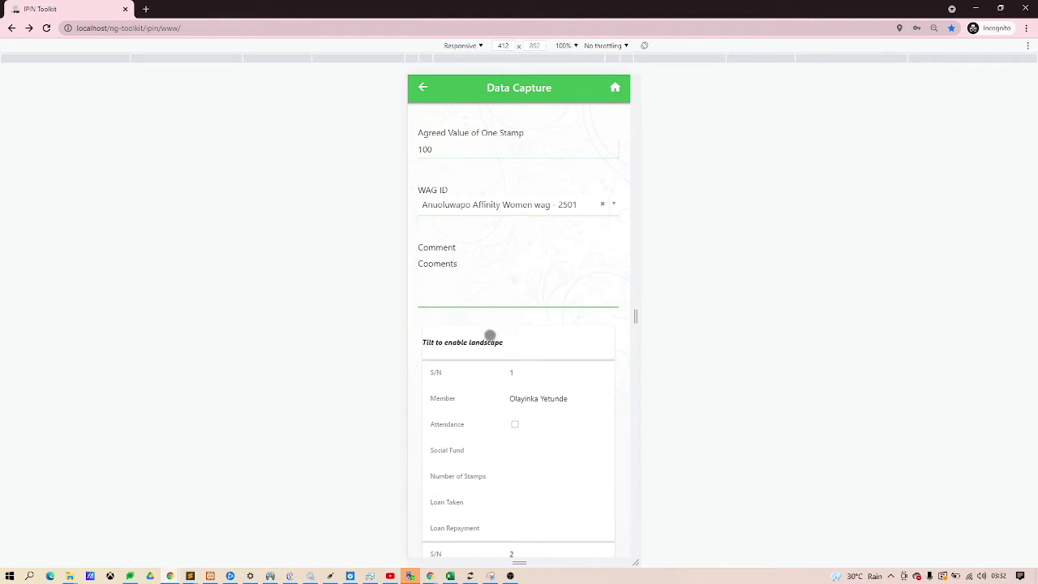
Mark attendance for the first and second members in the WAG's member list.
scroll(489, 335, "down", 1)
left_click(514, 350)
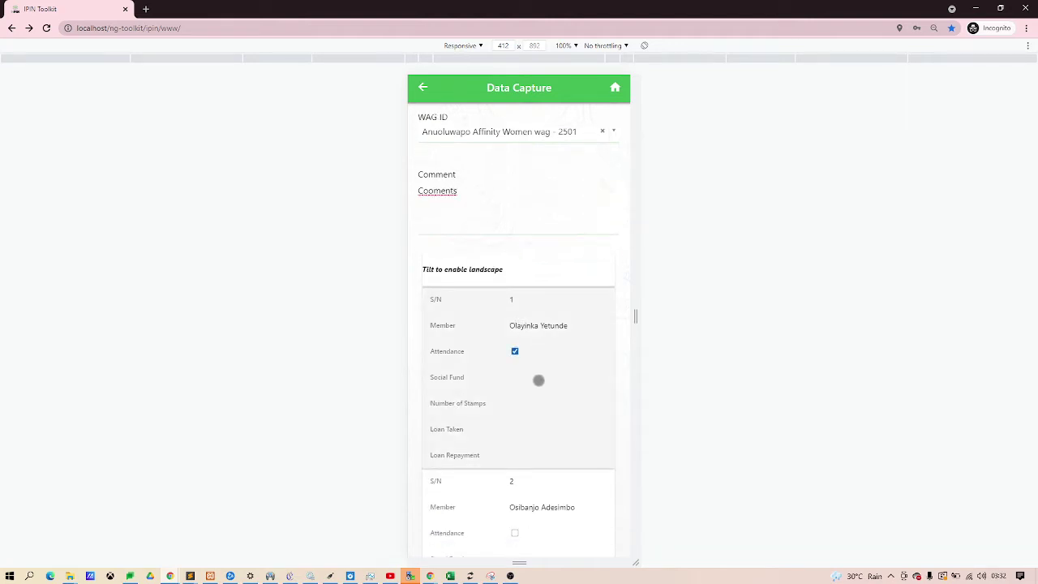
scroll(540, 373, "down", 1)
left_click(515, 467)
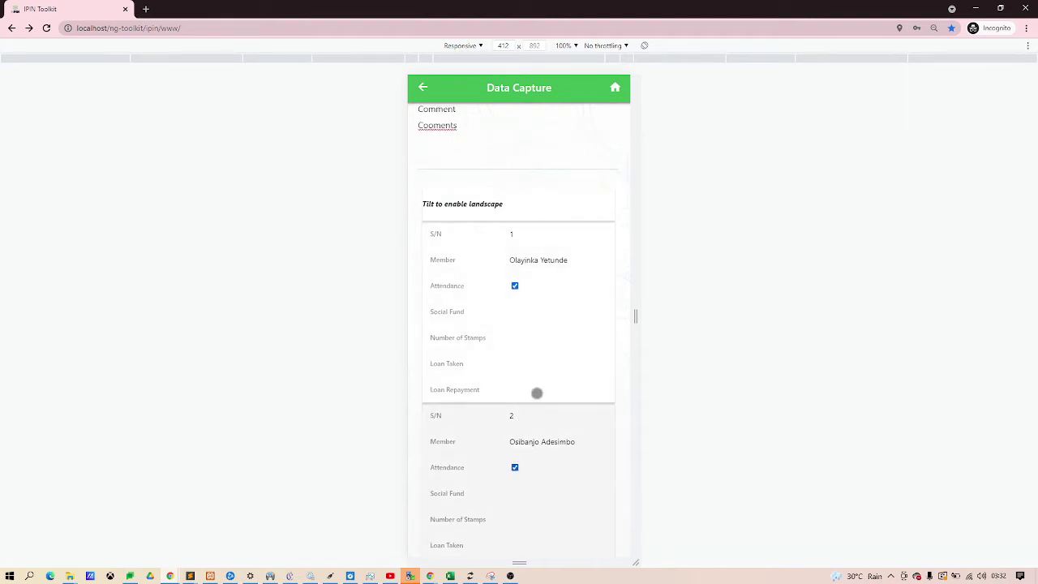
Set the Social Fund to 450 for the first member and 455 for the second member.
left_click(569, 309)
type("450")
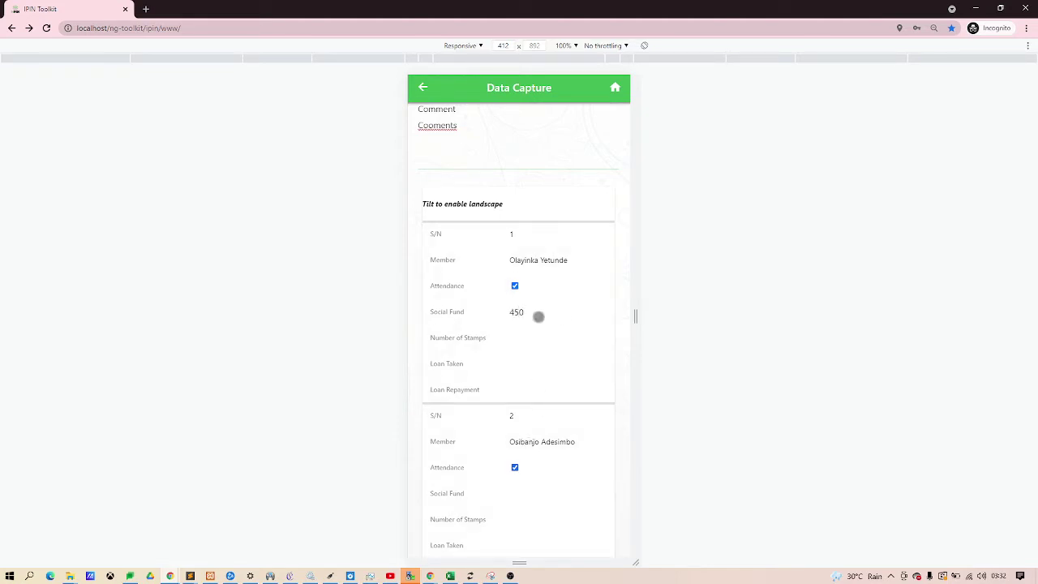
left_click(538, 314)
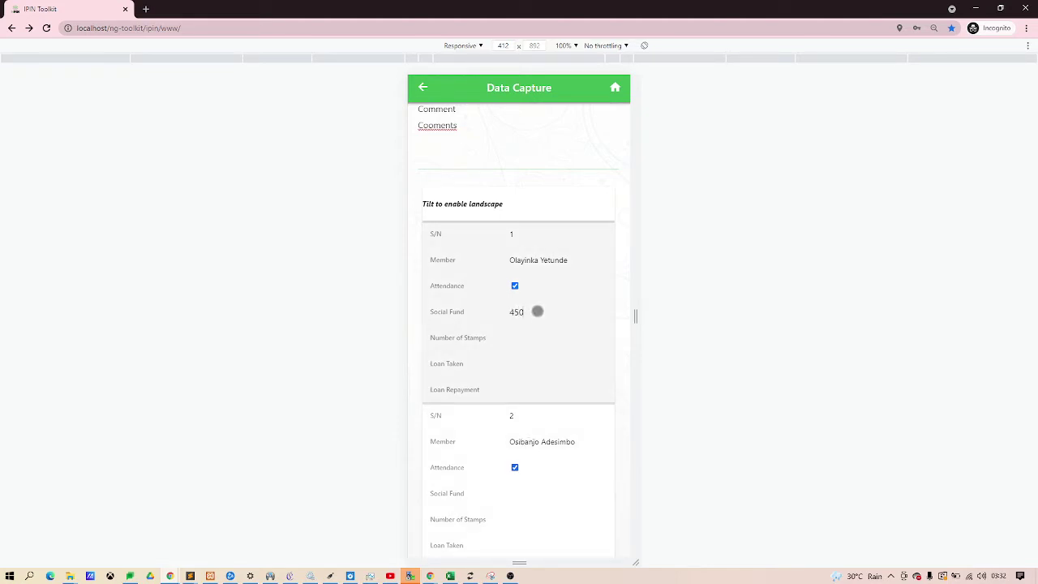
left_click(545, 493)
type("455")
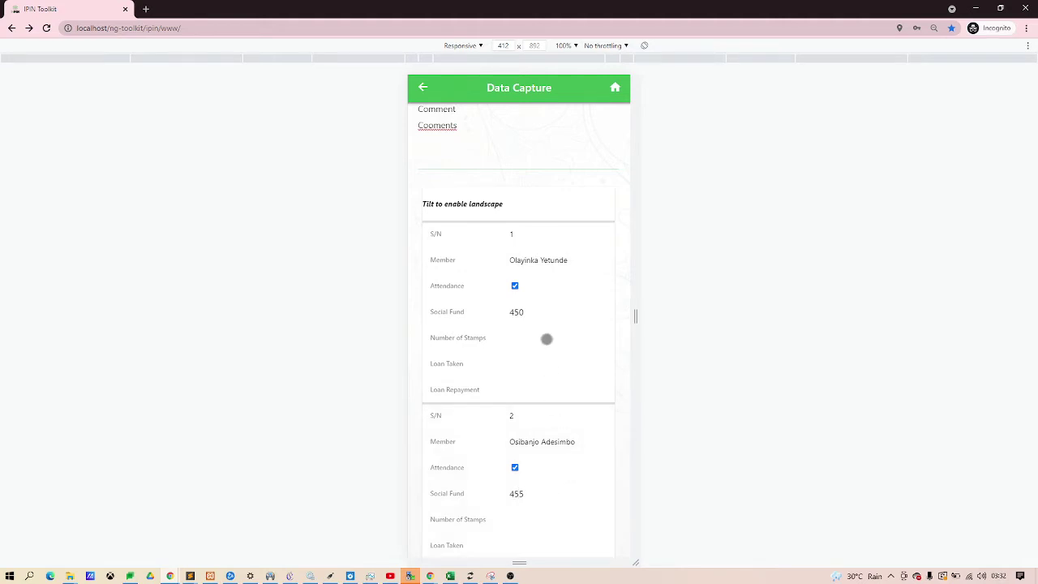
Set the number of stamps to 10 for the first member and 5 for the second, and continue to the Defaults section.
mouse_move(546, 339)
left_mouse_down()
mouse_move(526, 384)
mouse_move(530, 303)
mouse_move(533, 346)
left_mouse_up()
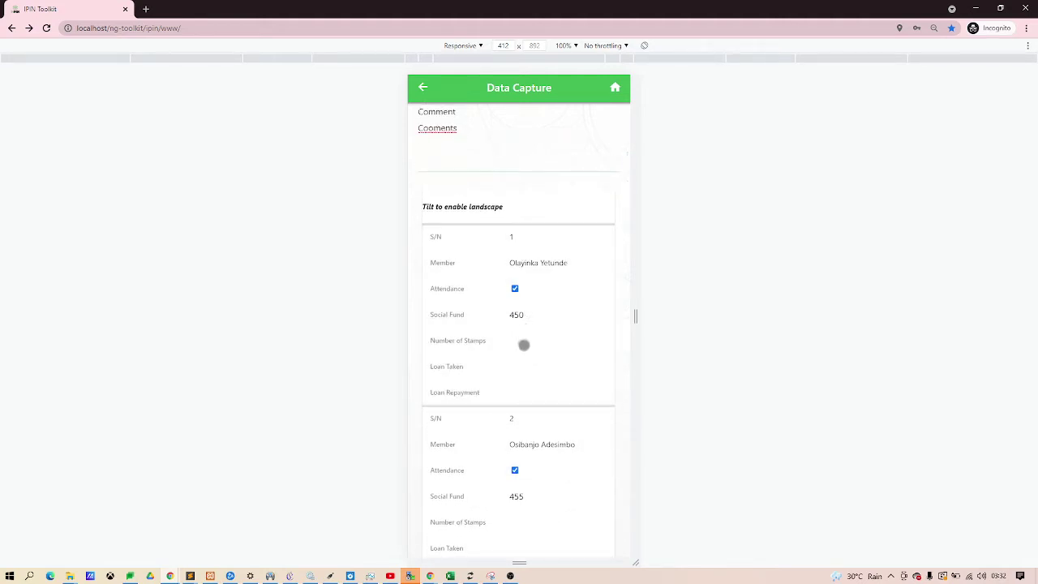
type("10")
scroll(540, 449, "down", 1)
left_click(536, 451)
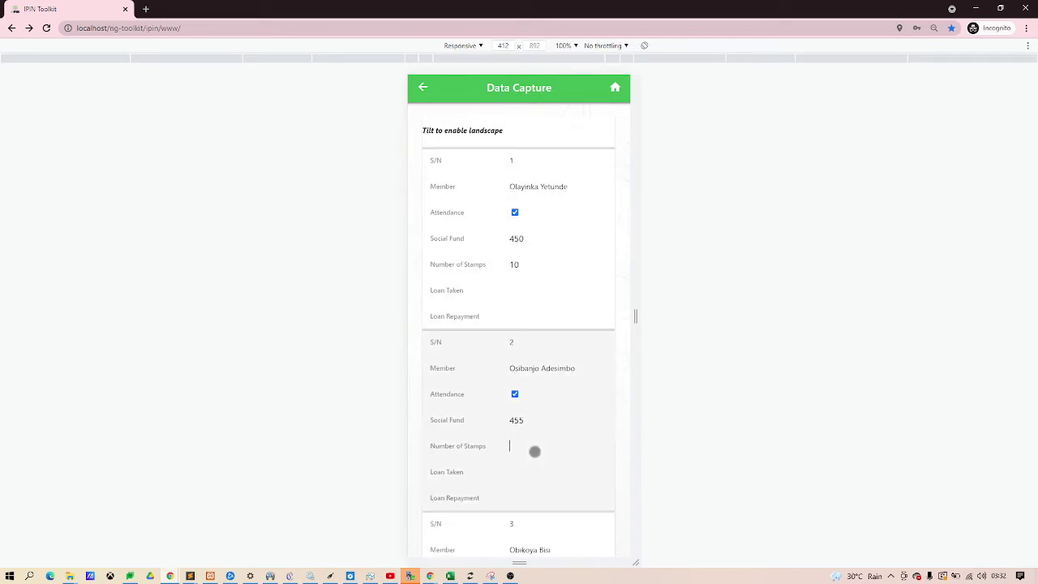
type("5")
scroll(553, 505, "down", 15)
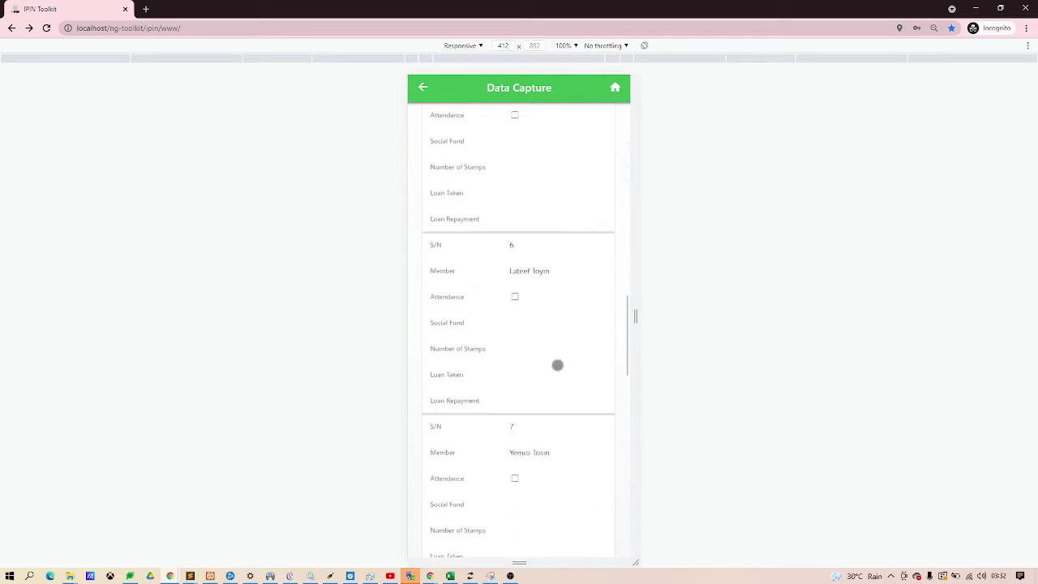
left_click(559, 540)
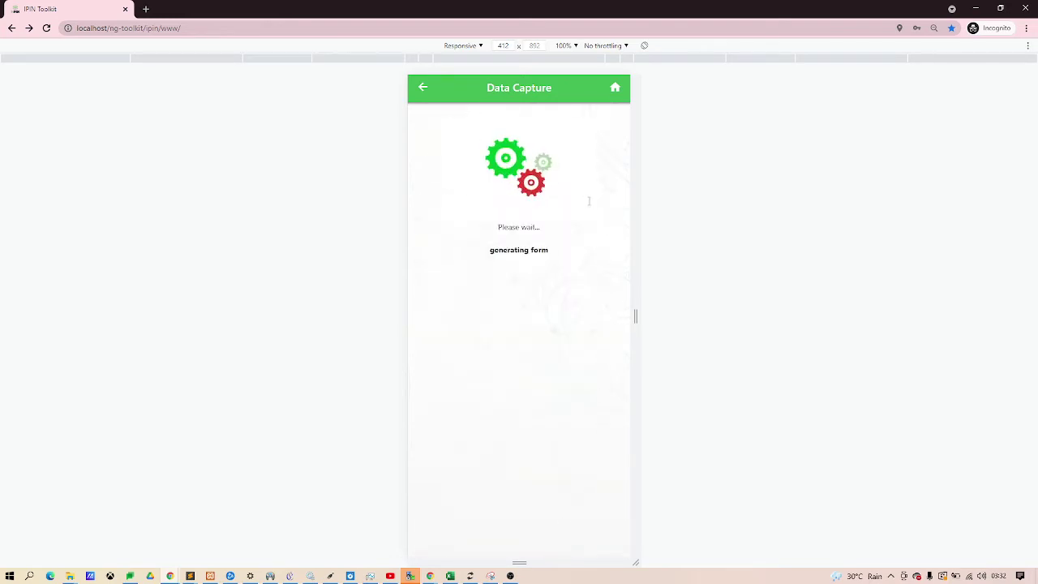
Set the first member's penalties to 200 in the Defaults section.
scroll(551, 235, "down", 1)
scroll(552, 235, "up", 1)
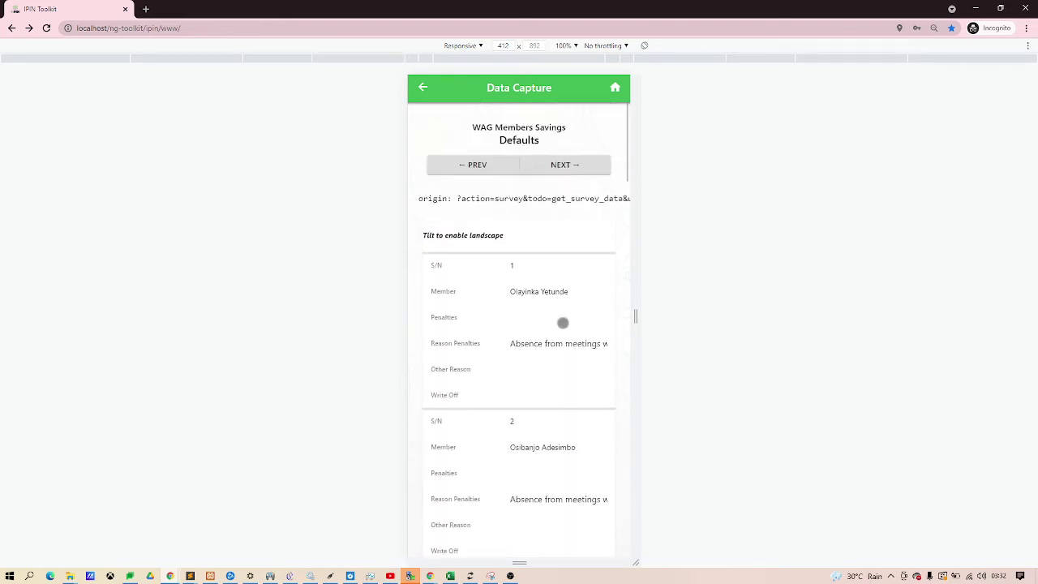
scroll(542, 267, "down", 1)
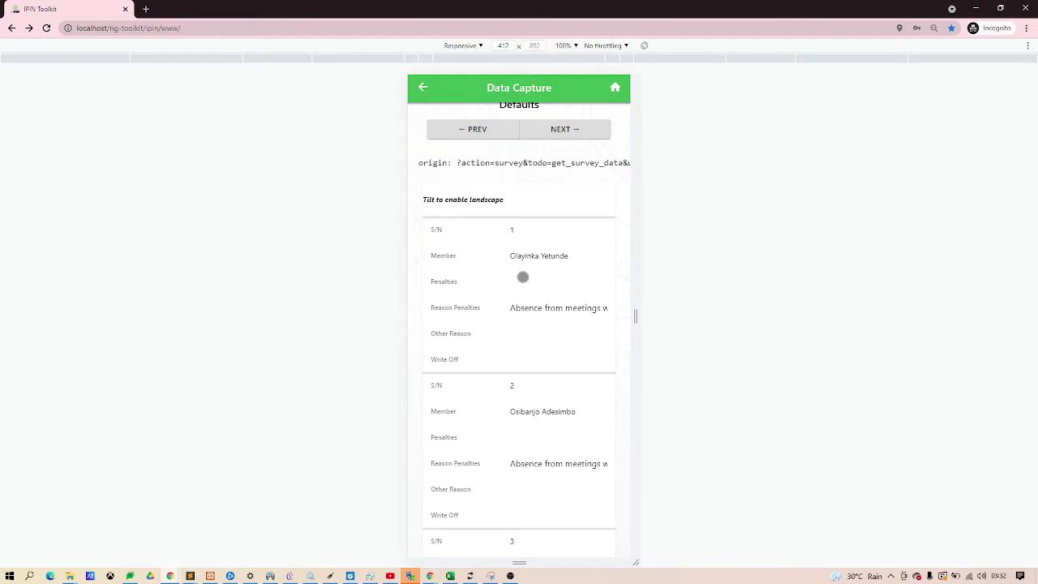
left_click_drag(523, 277, 527, 254)
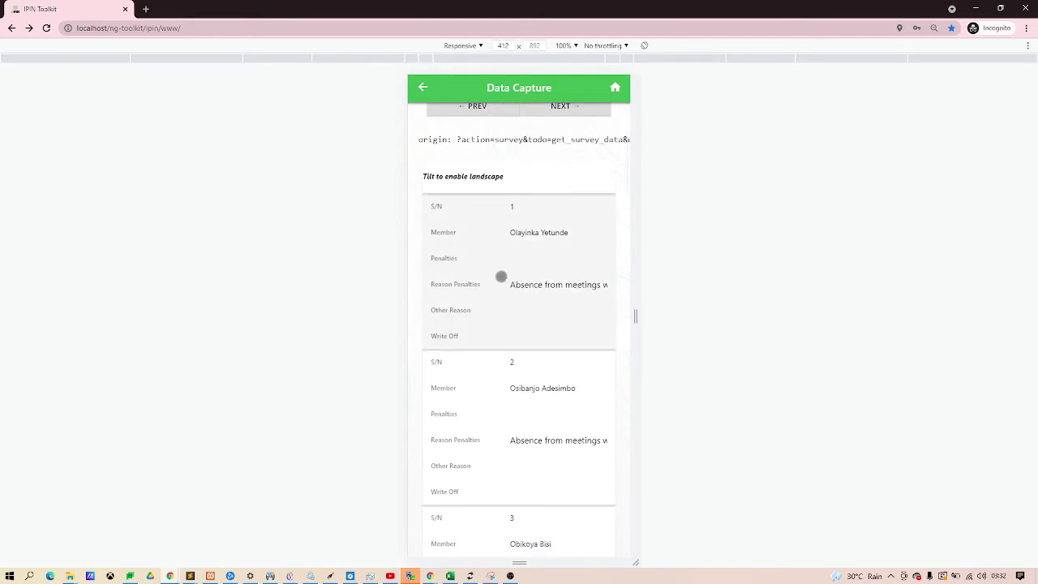
mouse_move(569, 251)
left_mouse_down()
mouse_move(568, 281)
mouse_move(570, 262)
left_mouse_up()
left_click(551, 267)
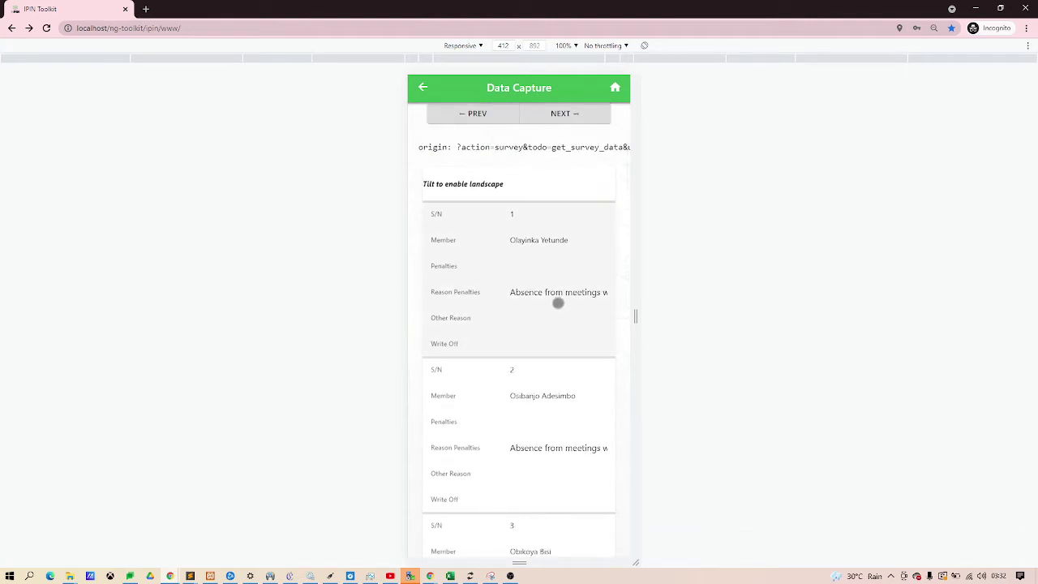
type("2")
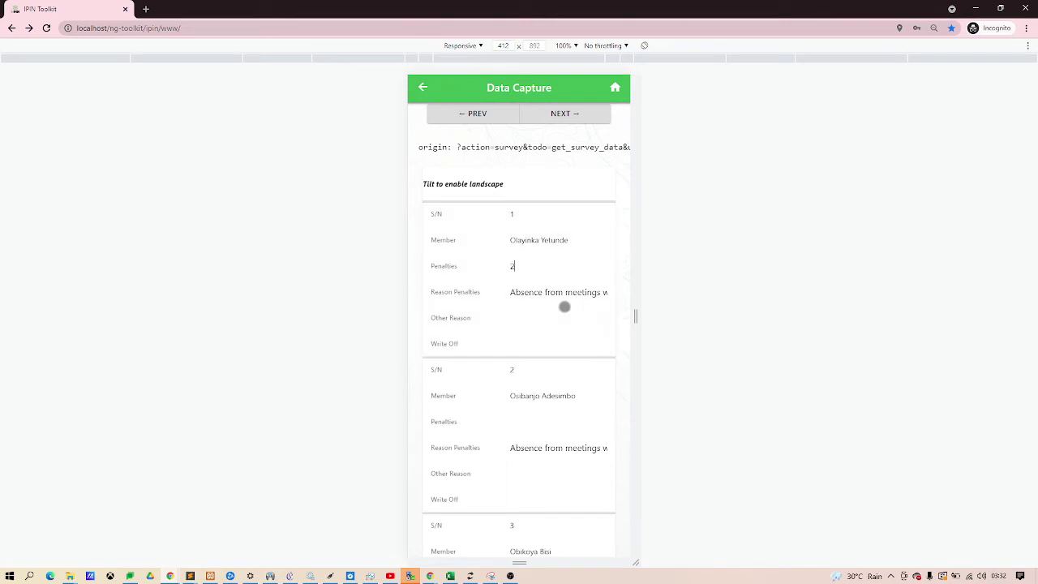
type("00")
Choose "others" as the first member's penalty reason and enter "ui as asu xasx" as the other reason.
left_click(553, 292)
left_click(546, 414)
left_click_drag(558, 322, 561, 288)
left_click(561, 290)
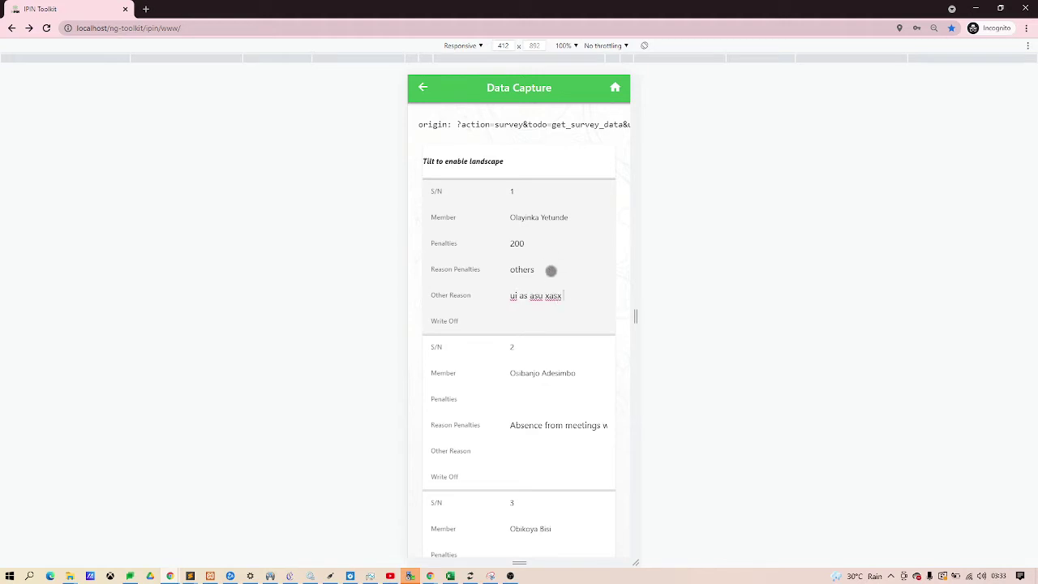
Set the first member's penalty reason to "Lateness to meetings".
left_click(552, 271)
left_click(570, 320)
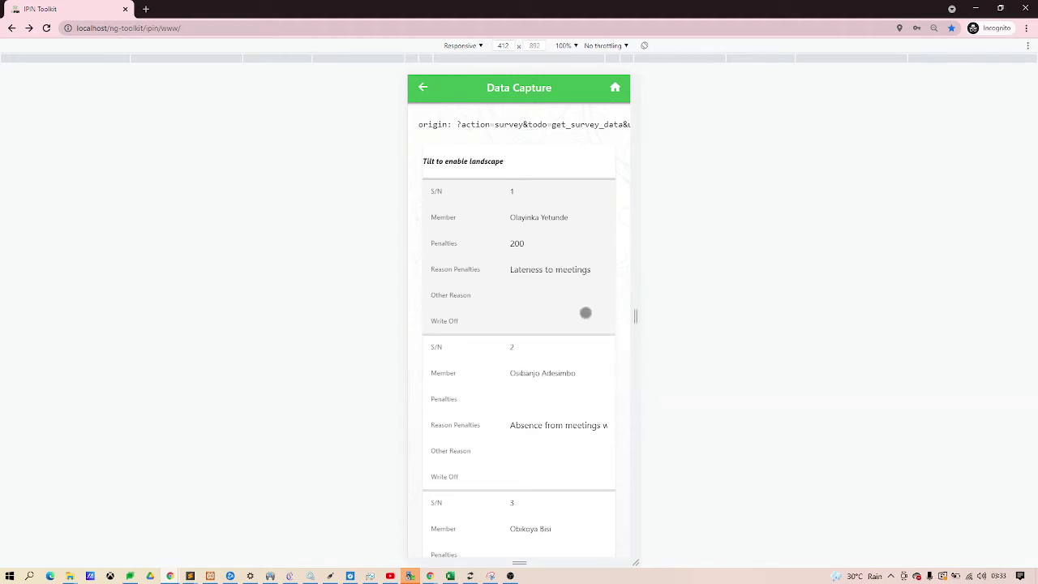
left_click_drag(586, 313, 551, 250)
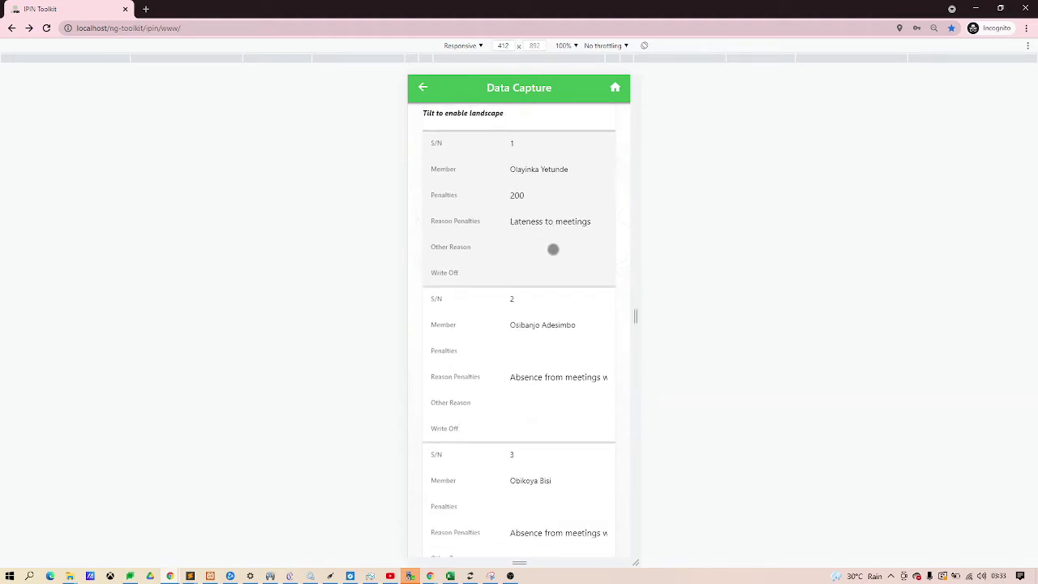
Set the first member's write-off to 450 and continue to the Aggregate section.
left_click(529, 279)
type("450")
left_click_drag(559, 306, 558, 241)
left_click_drag(540, 283, 614, 57)
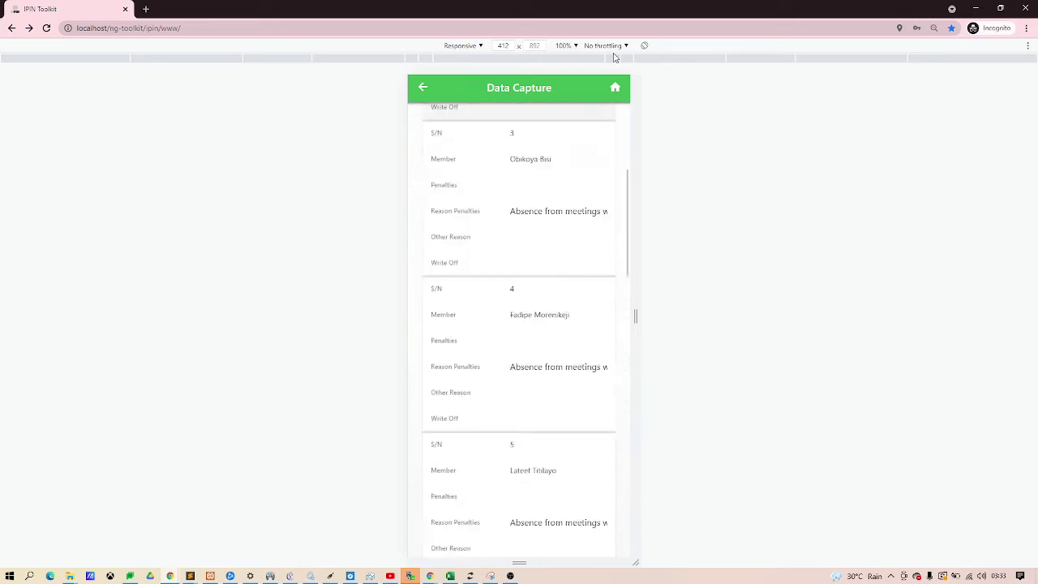
left_click(560, 540)
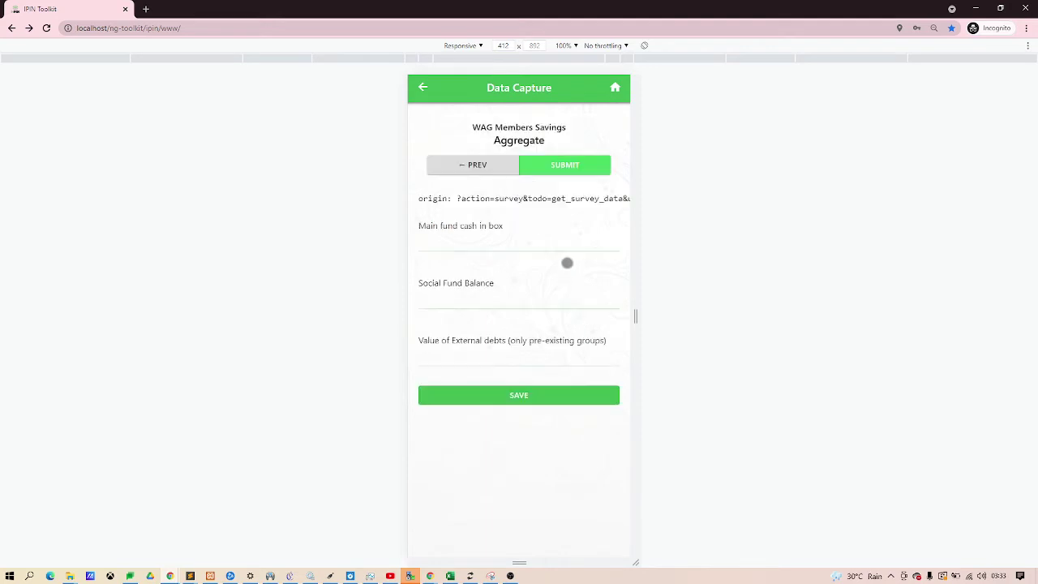
Enter 456 as main fund cash in box, 123 as social fund balance and 789 as external debts, and save the record.
left_click(513, 238)
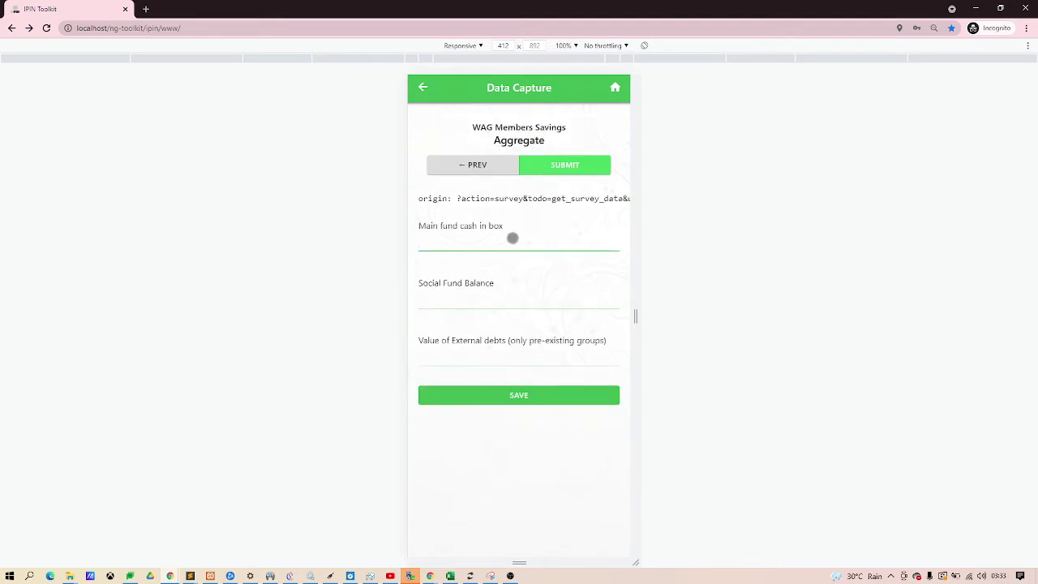
key("Tab")
key("Tab")
type("789")
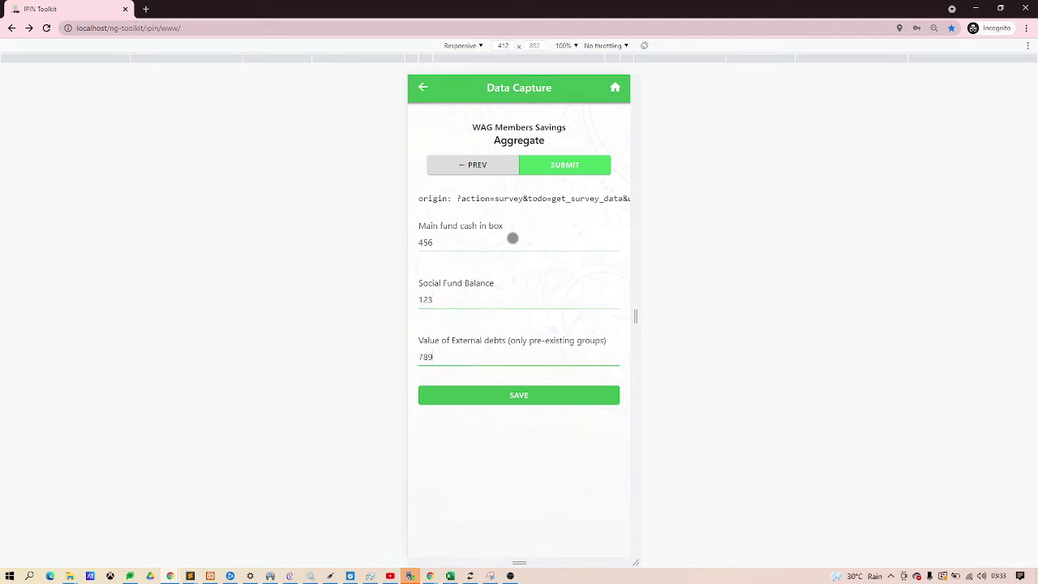
left_click(532, 400)
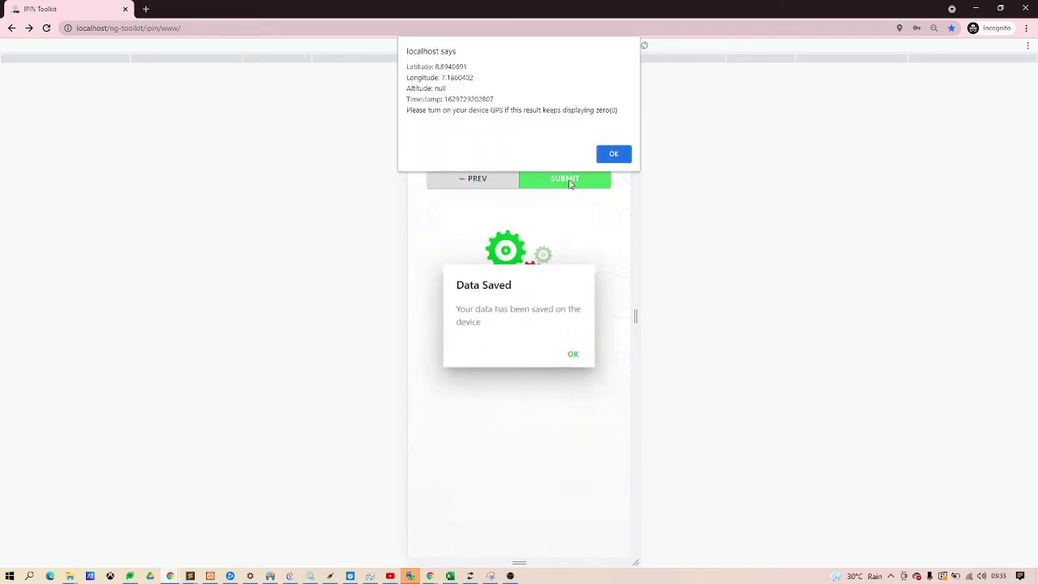
left_click(601, 154)
left_click(570, 354)
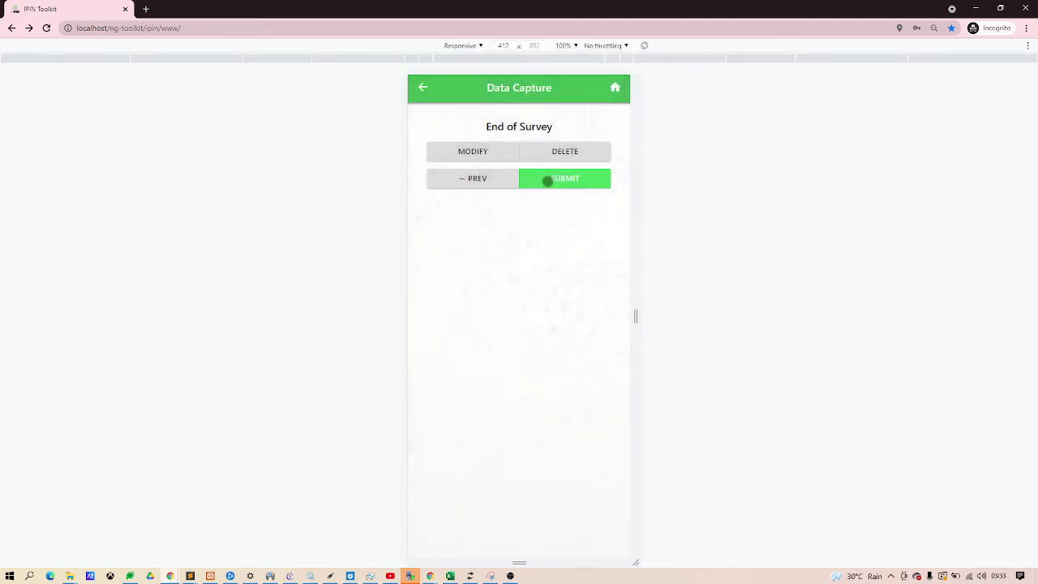
Submit the completed WAG Members Savings survey and accept the confirmations.
left_click(547, 179)
left_click(538, 189)
left_click(614, 153)
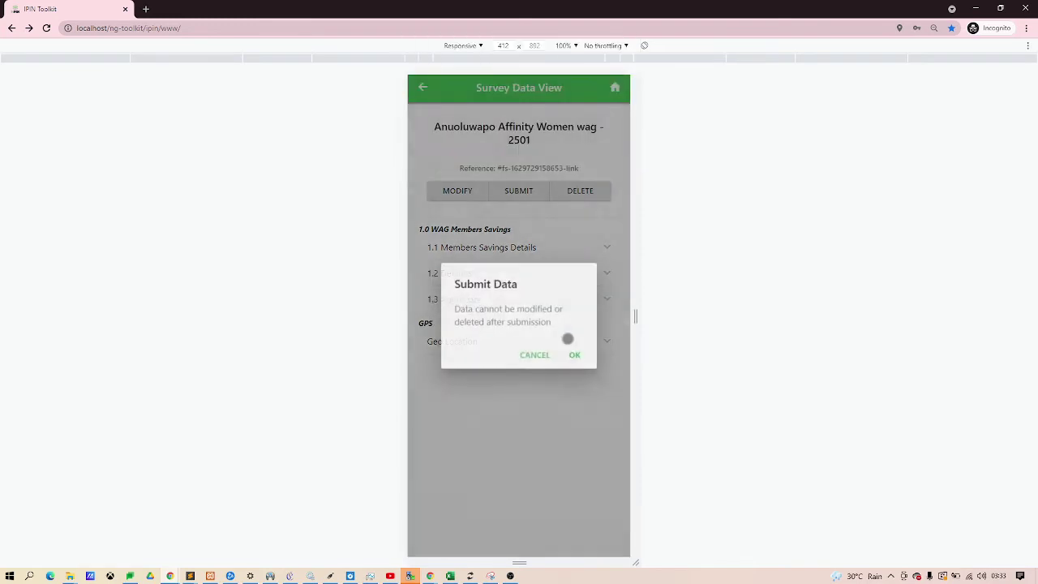
left_click(573, 354)
left_click(574, 354)
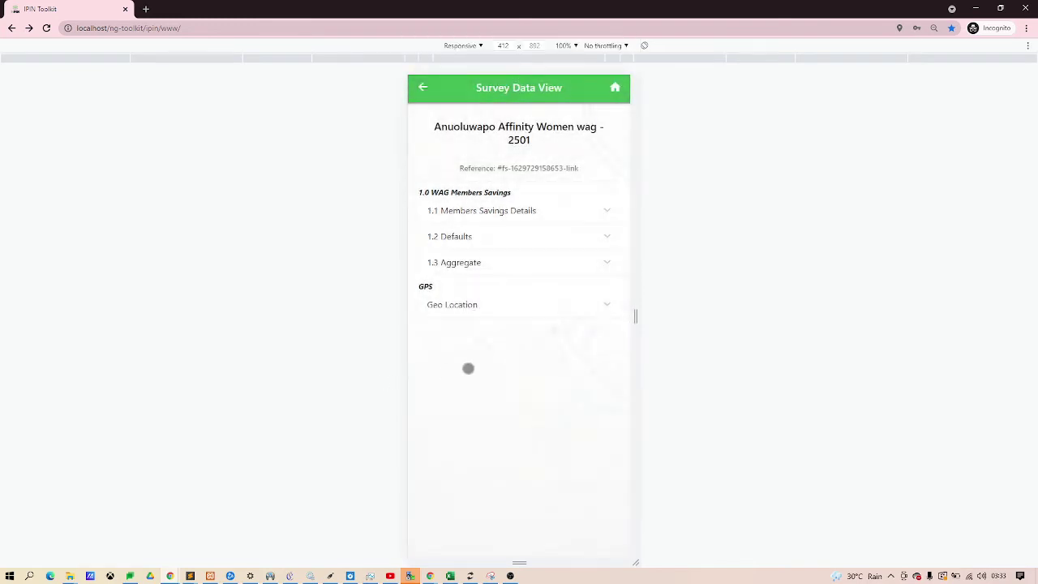
Switch to the Nigeria for Women Project MIS, reload the WAG Savings archive and examine the new Anuoluwapo Affinity Women wag record.
key("alt+Tab")
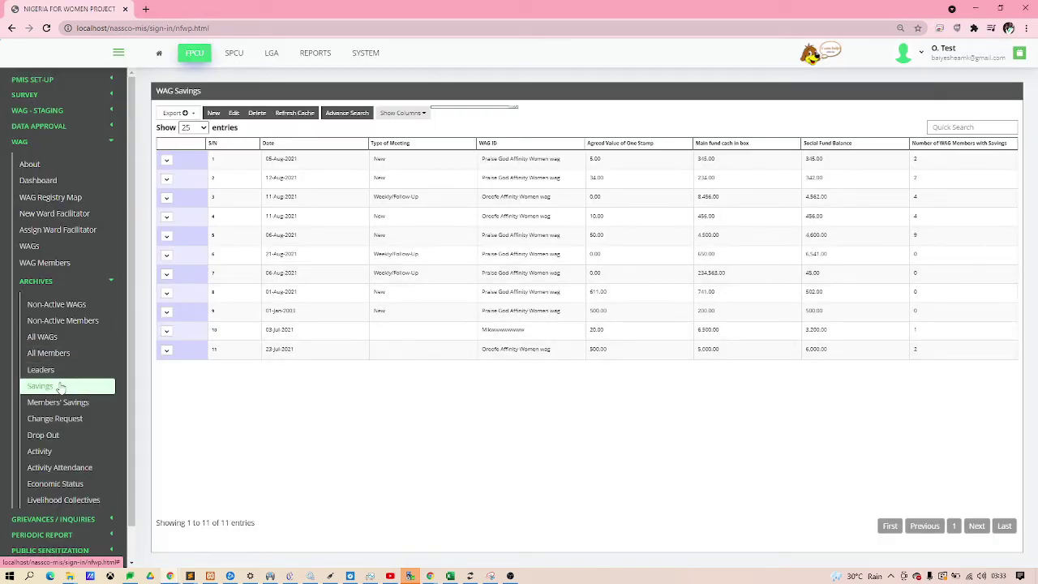
left_click(62, 386)
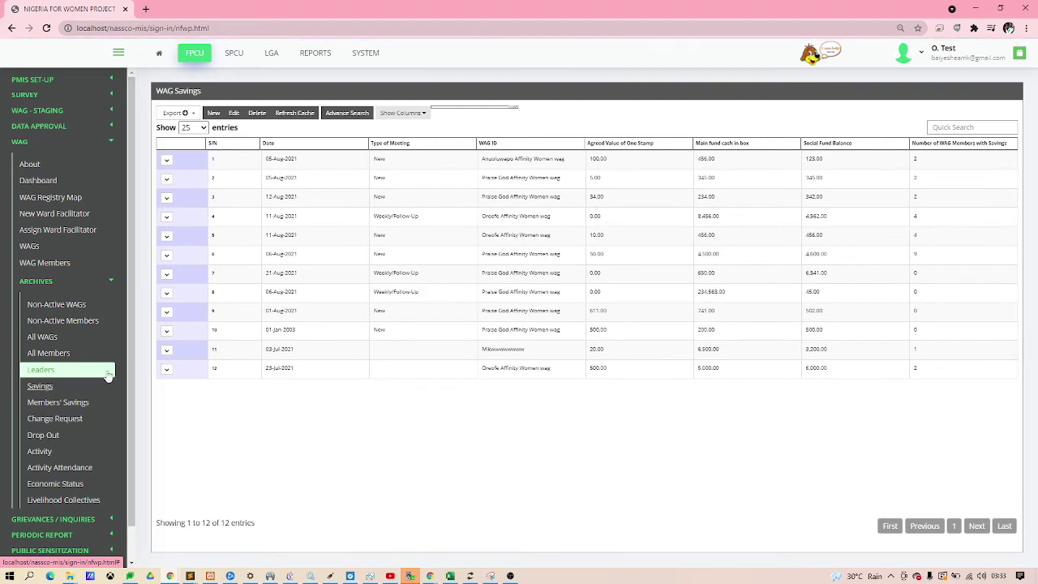
left_click(489, 166)
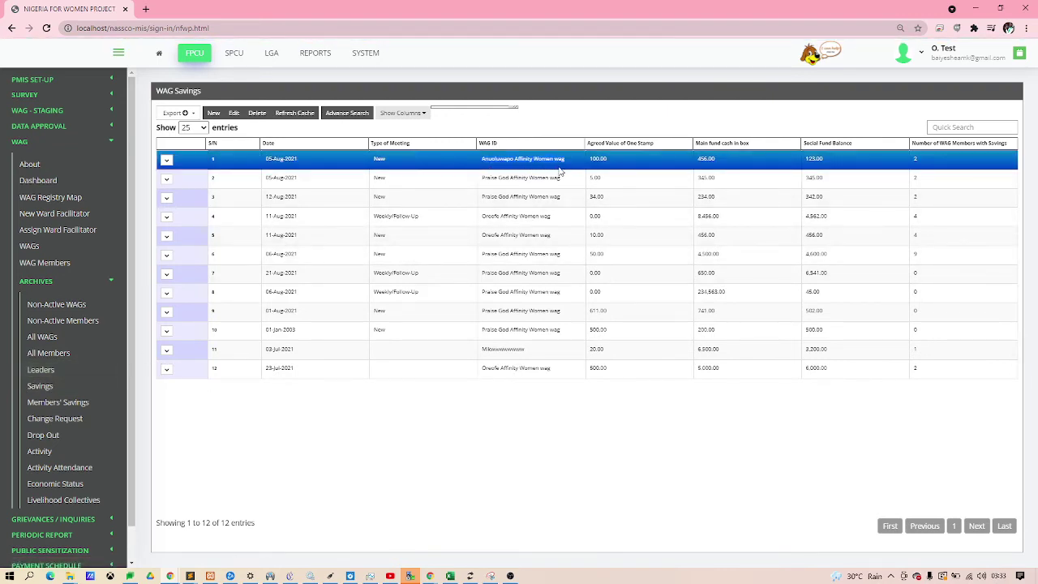
triple_click(527, 160)
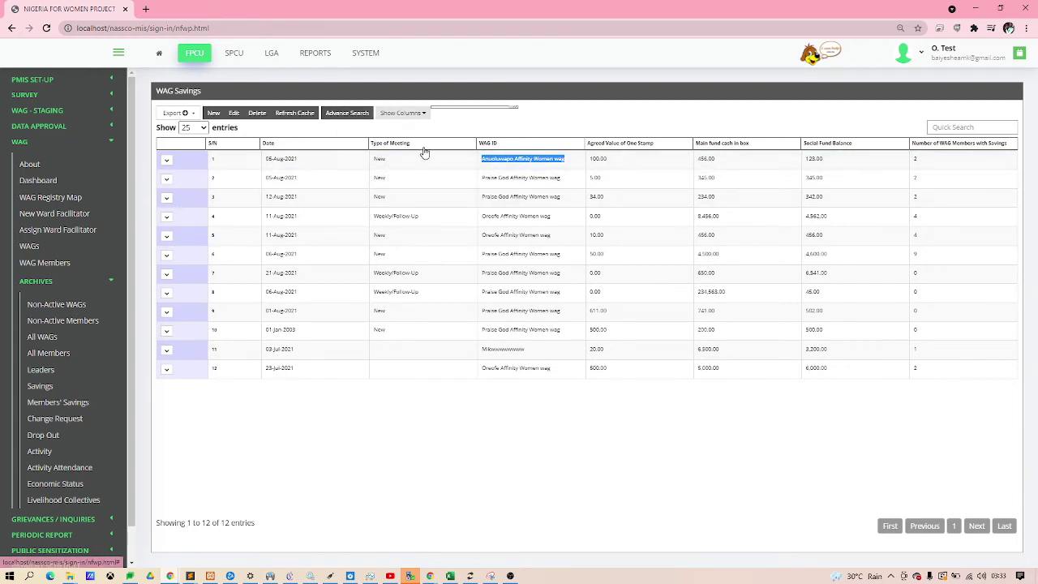
double_click(378, 161)
left_click(378, 168)
Show the "Value of savings this cycle" column in the WAG Savings table and check its value for the new record.
left_click(402, 113)
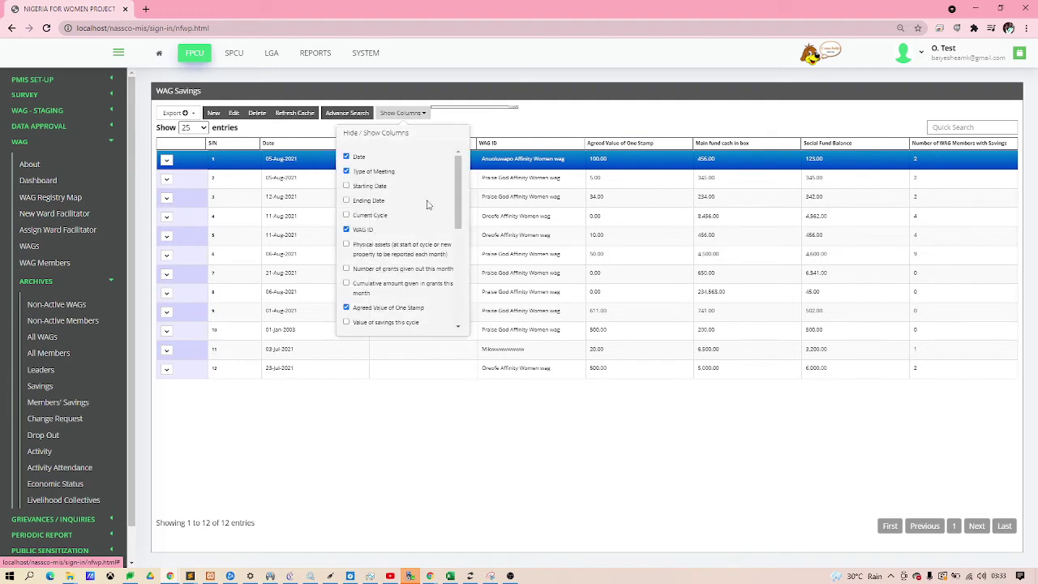
left_click(366, 325)
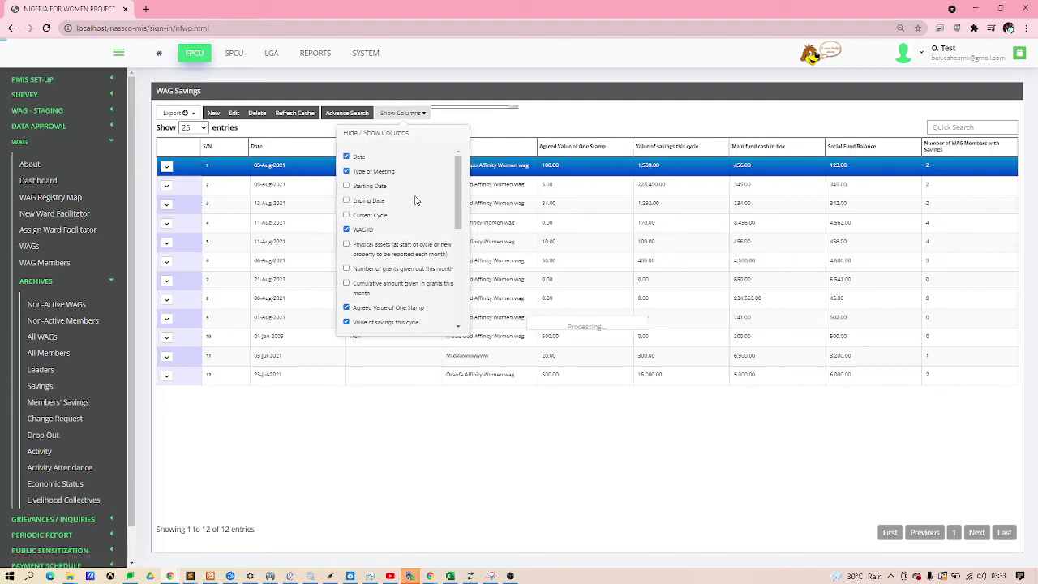
left_click(411, 115)
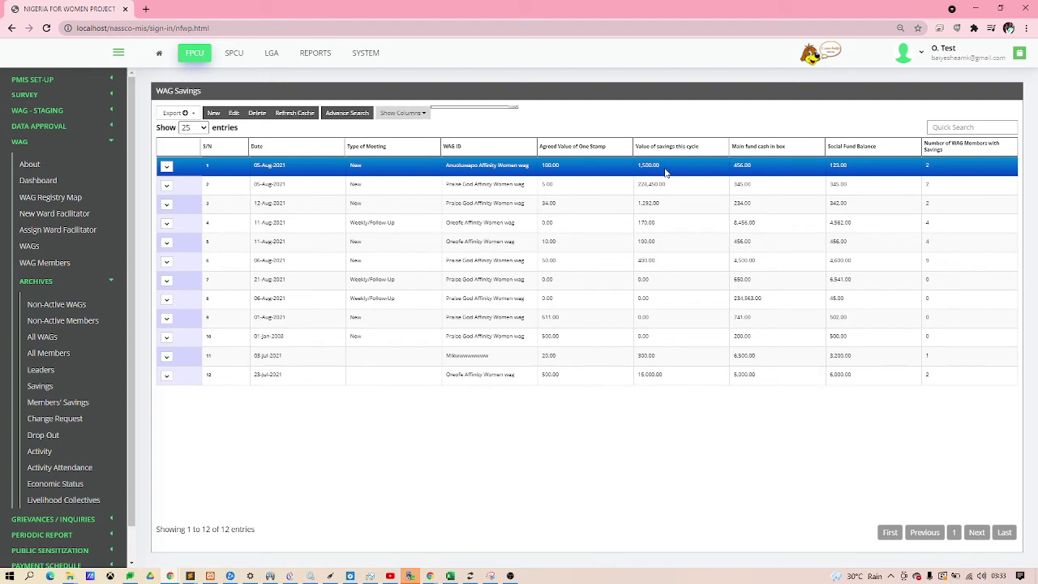
left_click_drag(636, 167, 660, 166)
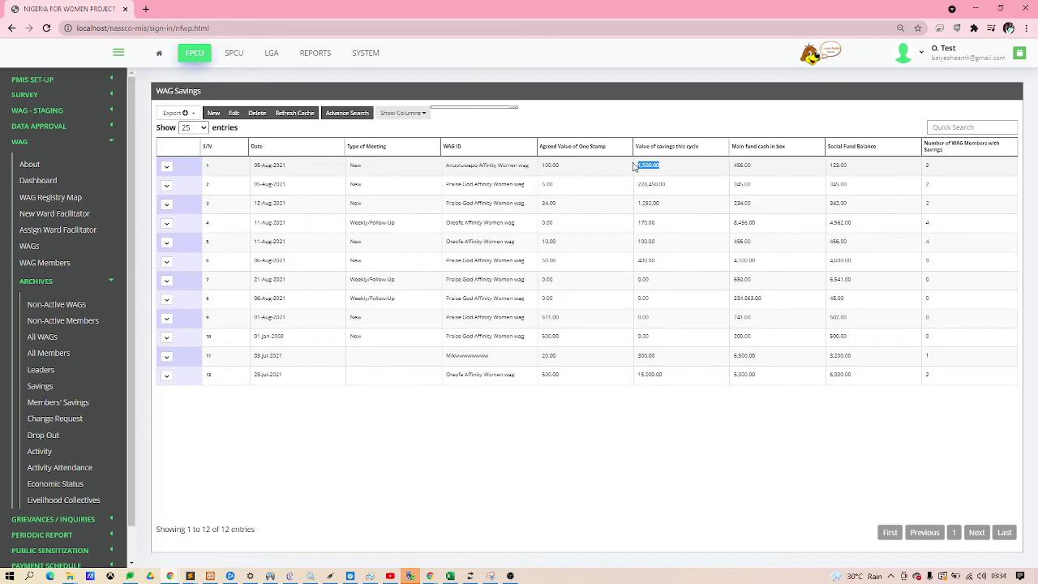
left_click(670, 166)
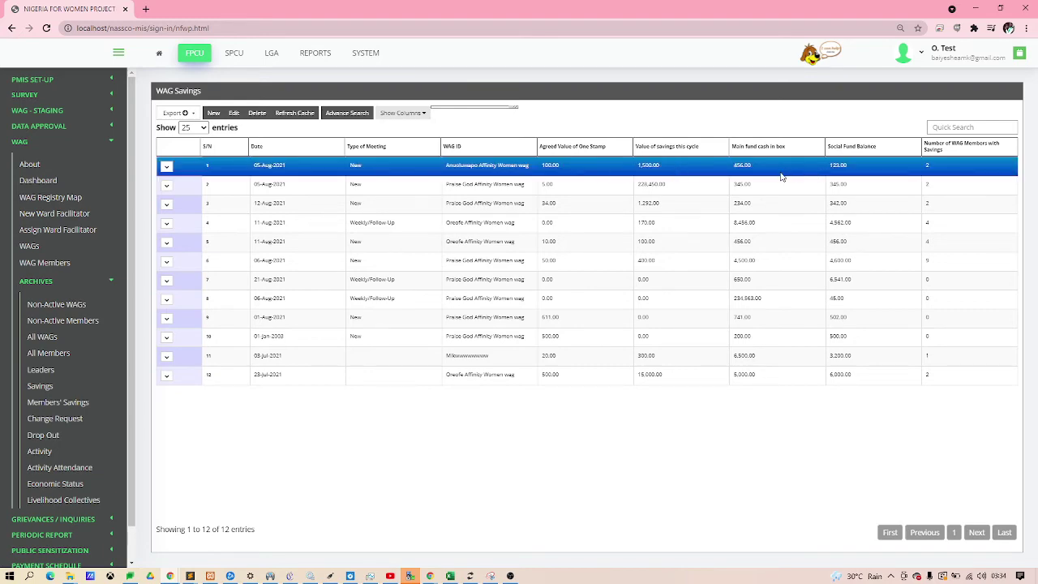
Switch back to the IPIN Toolkit, return to its home page and open the list of ongoing surveys.
key("alt+Tab")
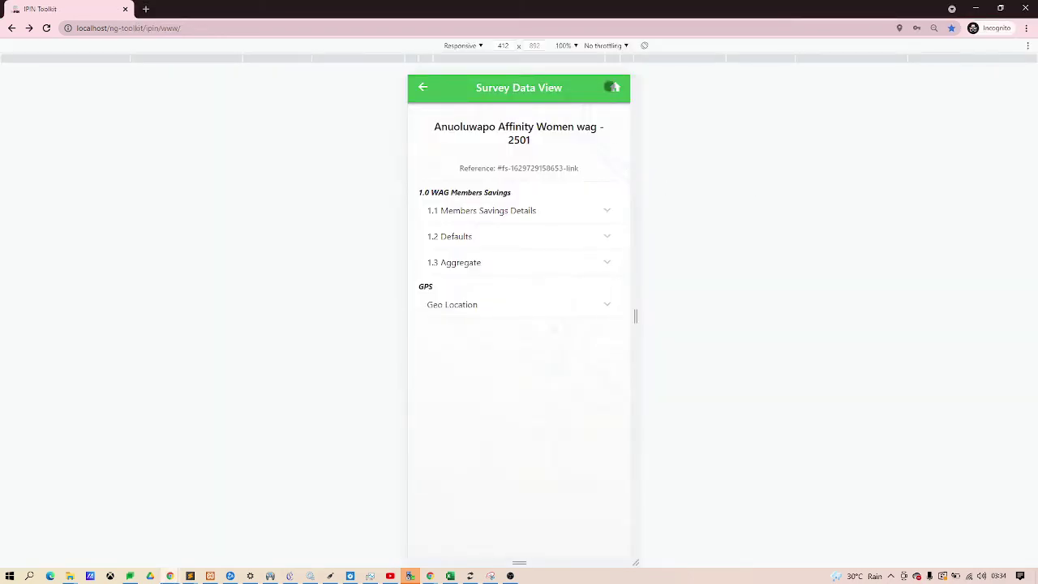
left_click(611, 86)
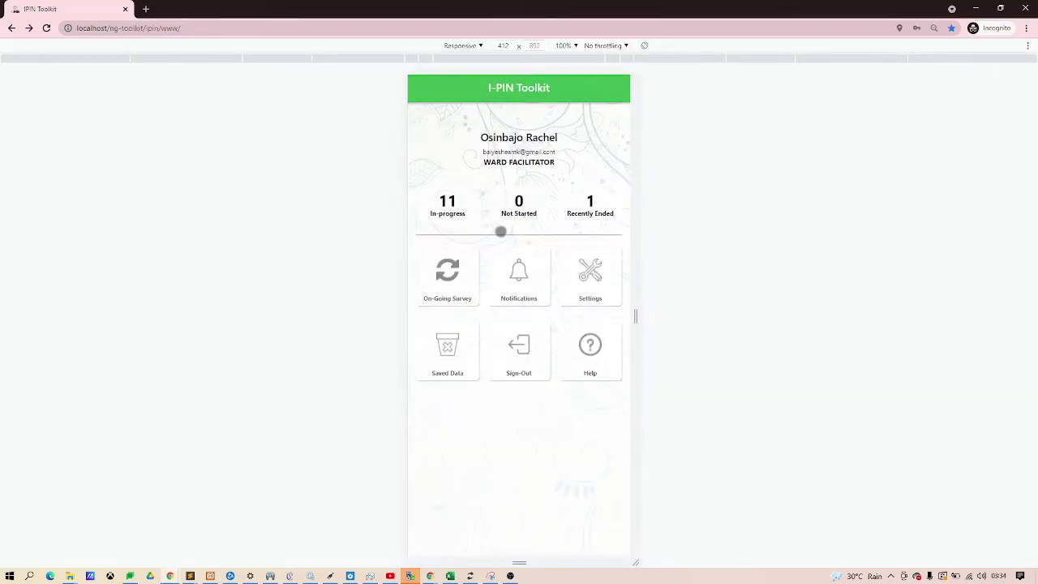
left_click(451, 271)
scroll(519, 244, "down", 6)
scroll(525, 330, "up", 1)
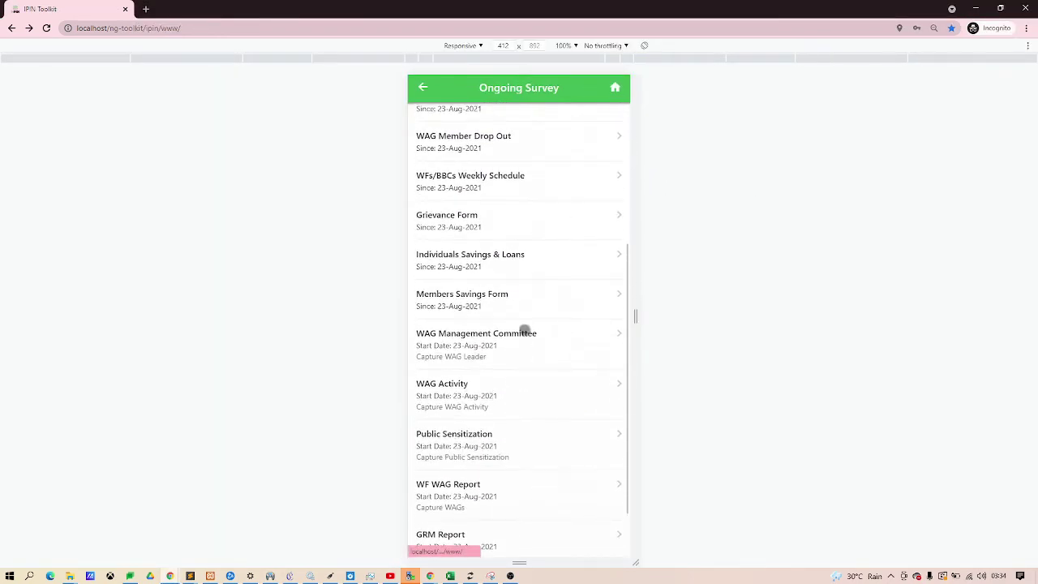
Start a new Members Savings Form record and set its type of meeting to Weekly/Follow-Up.
scroll(486, 398, "down", 1)
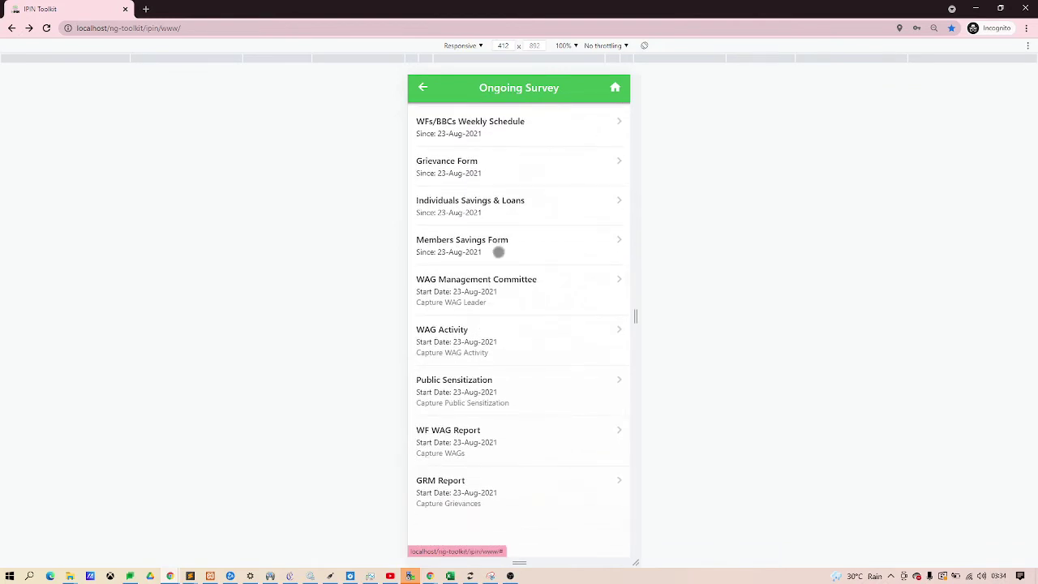
left_click(499, 252)
left_click(498, 198)
left_click(490, 219)
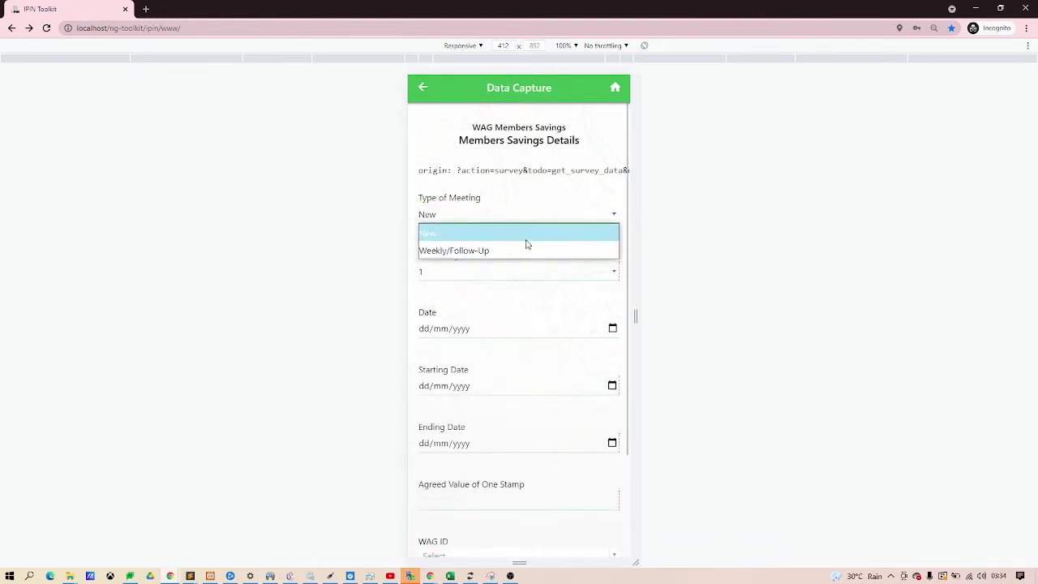
left_click(529, 251)
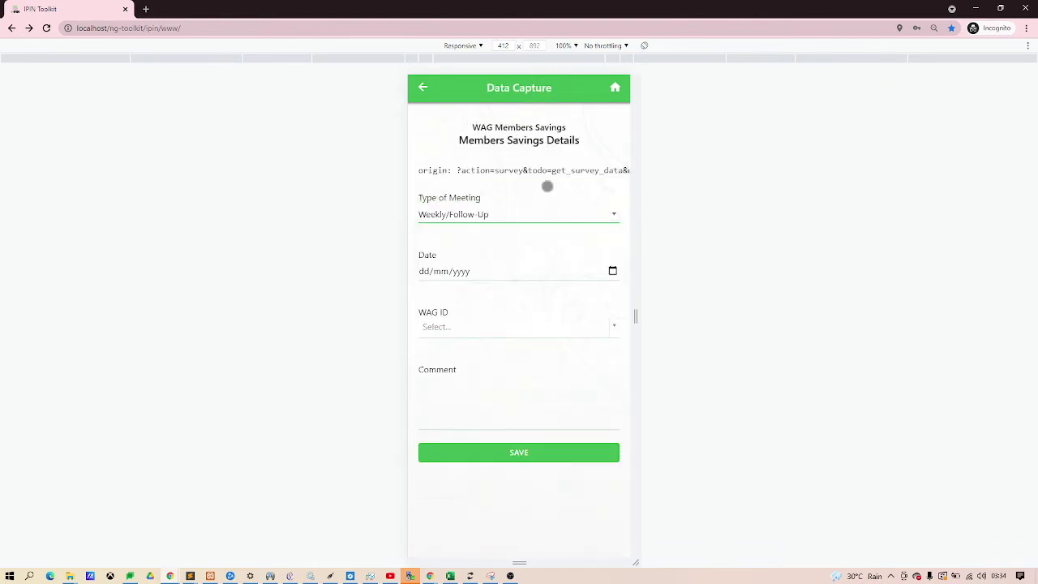
Set the date to 05/08/2021, choose Anuoluwapo Affinity Women wag - 2501 as the WAG ID and enter the comment "werv".
left_click(608, 269)
left_click(478, 347)
left_click(607, 326)
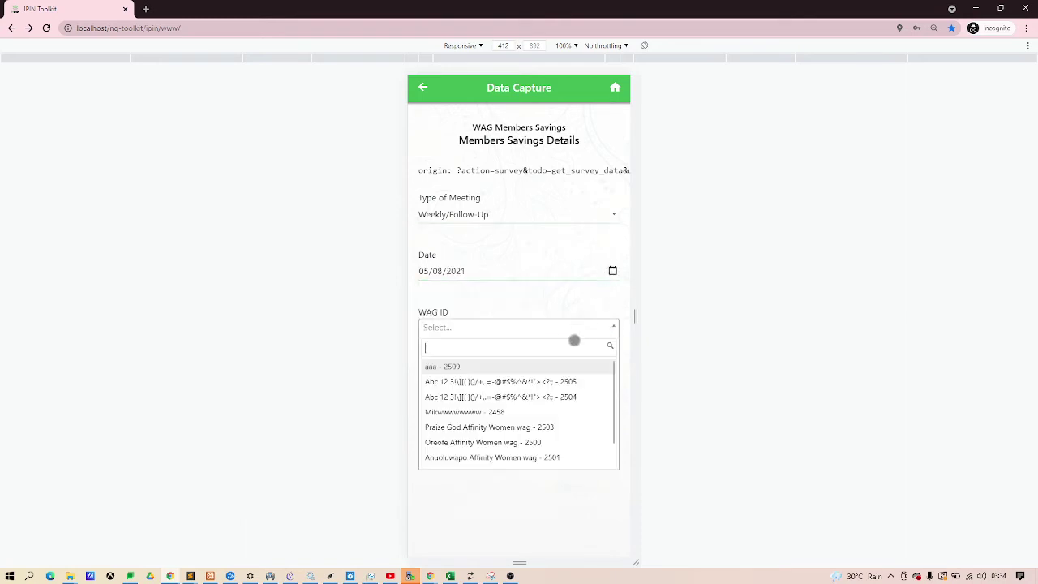
left_click(504, 459)
left_click_drag(565, 398, 565, 268)
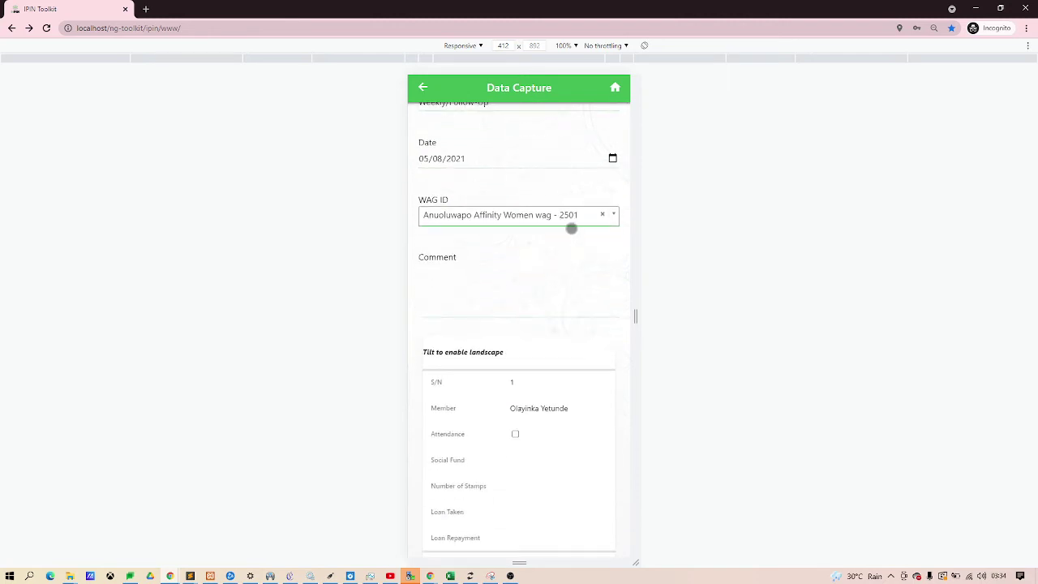
left_click_drag(570, 227, 588, 183)
left_click(528, 226)
type("werv")
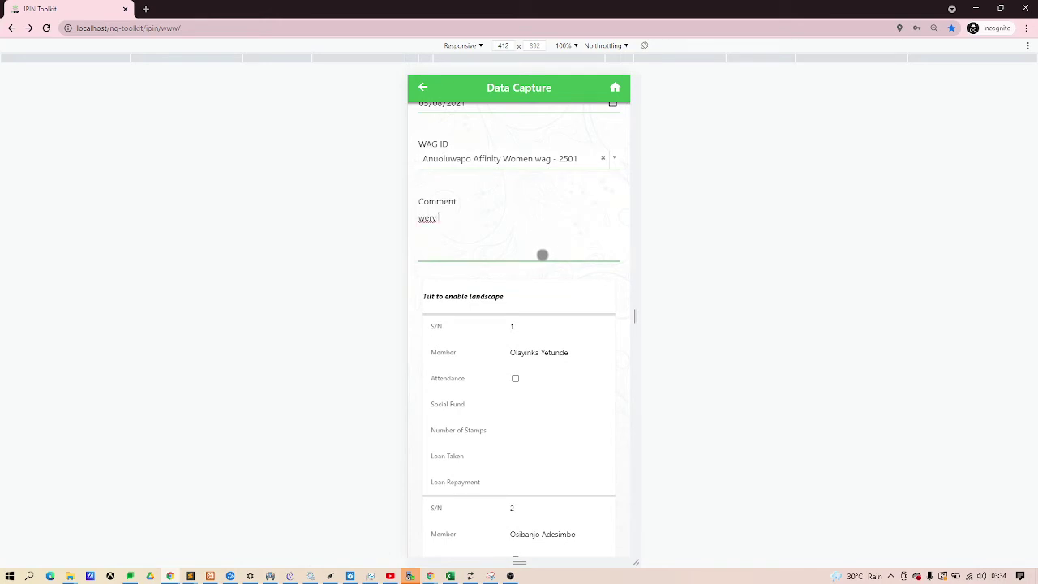
Mark the attendance of the first two members in the member table.
scroll(551, 269, "down", 1)
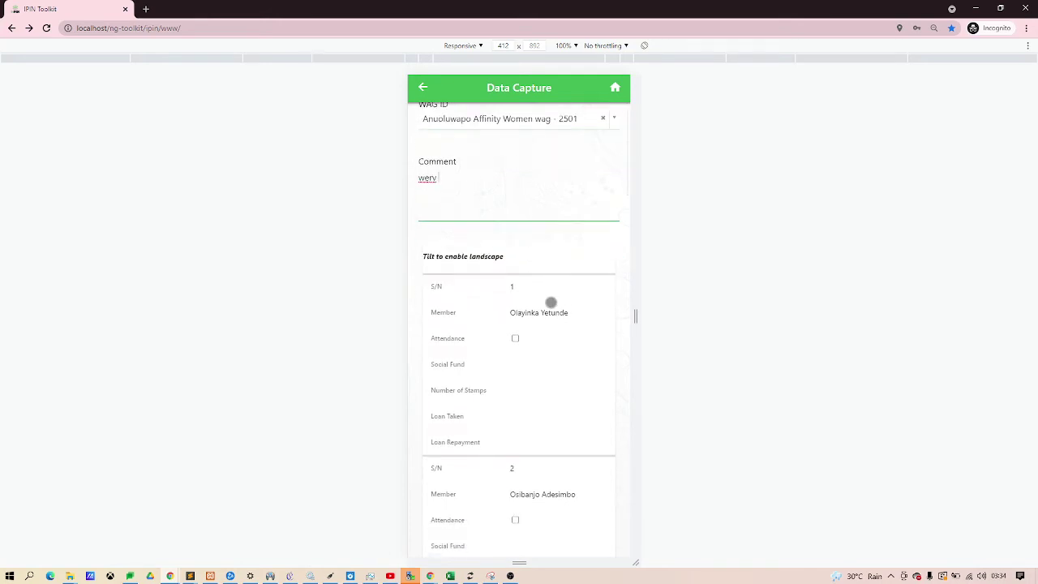
left_click_drag(551, 300, 533, 366)
left_click(515, 420)
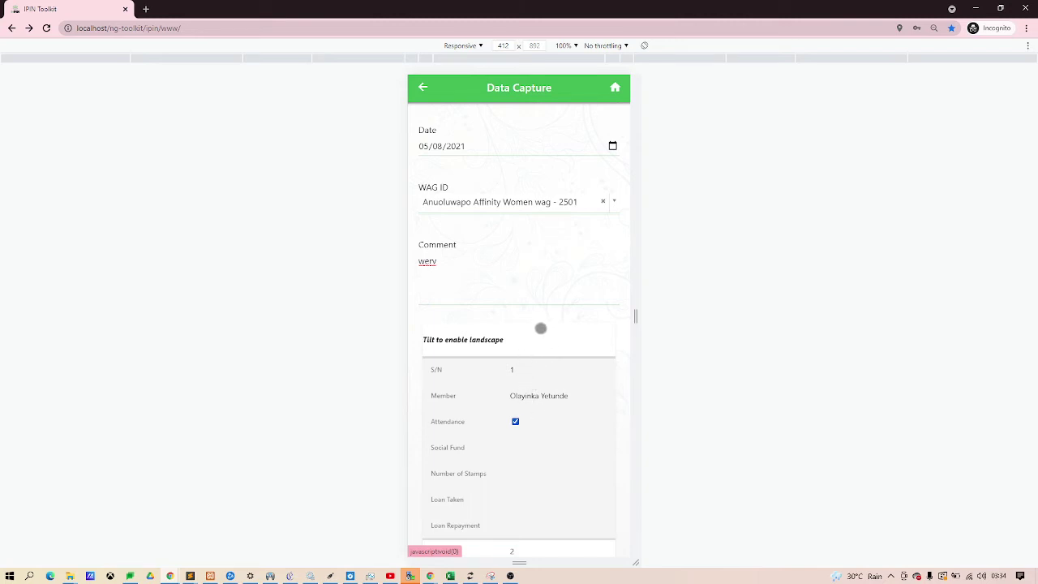
left_click_drag(540, 329, 549, 376)
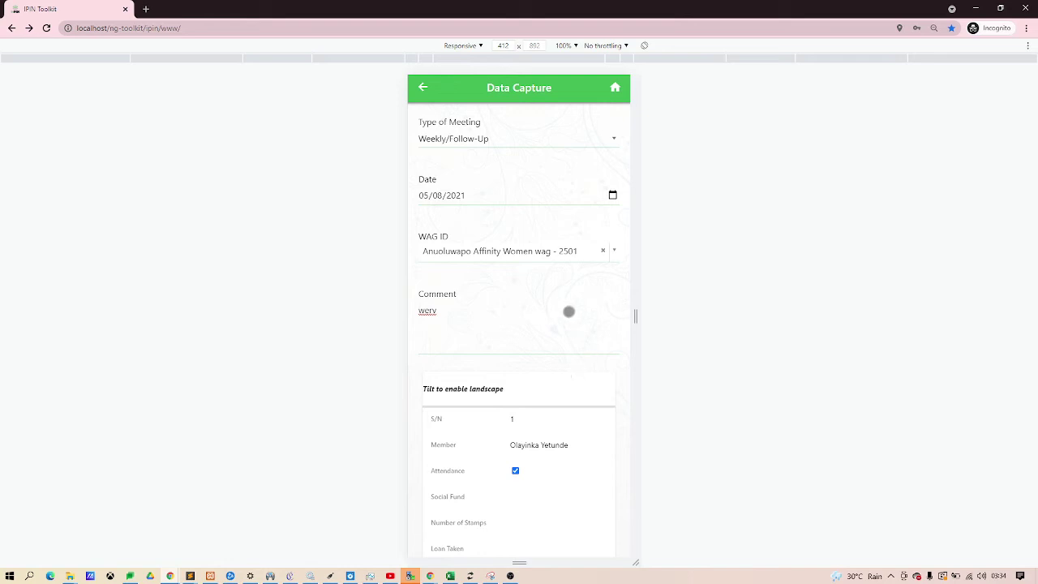
left_click_drag(521, 270, 521, 338)
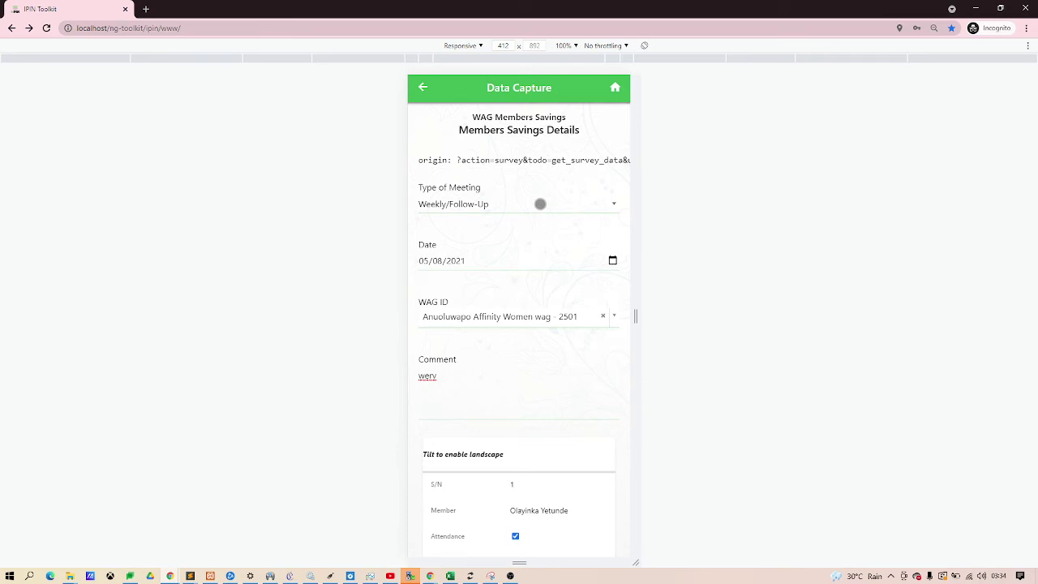
left_click_drag(537, 299, 528, 194)
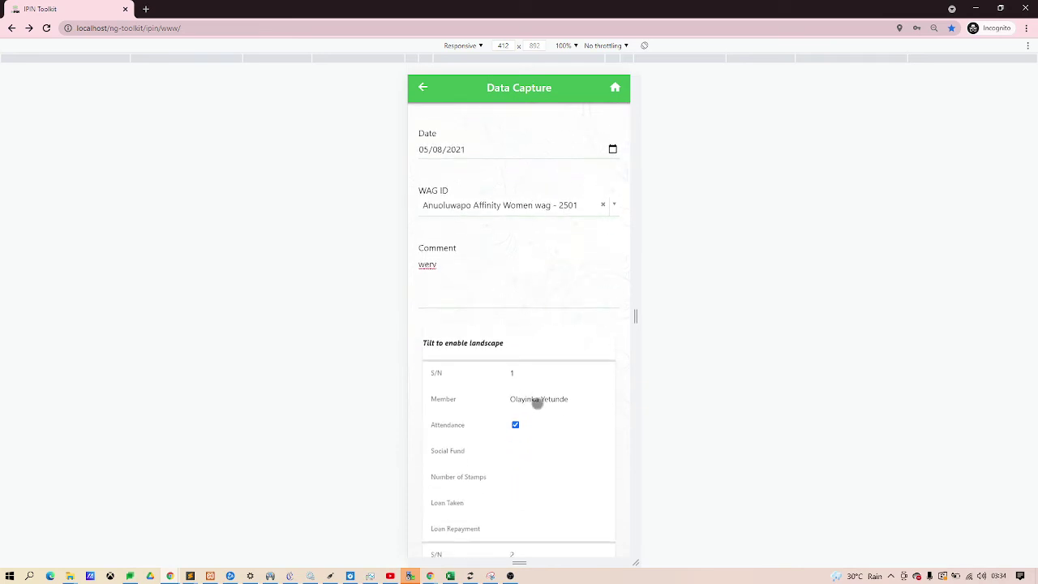
left_click_drag(545, 404, 549, 337)
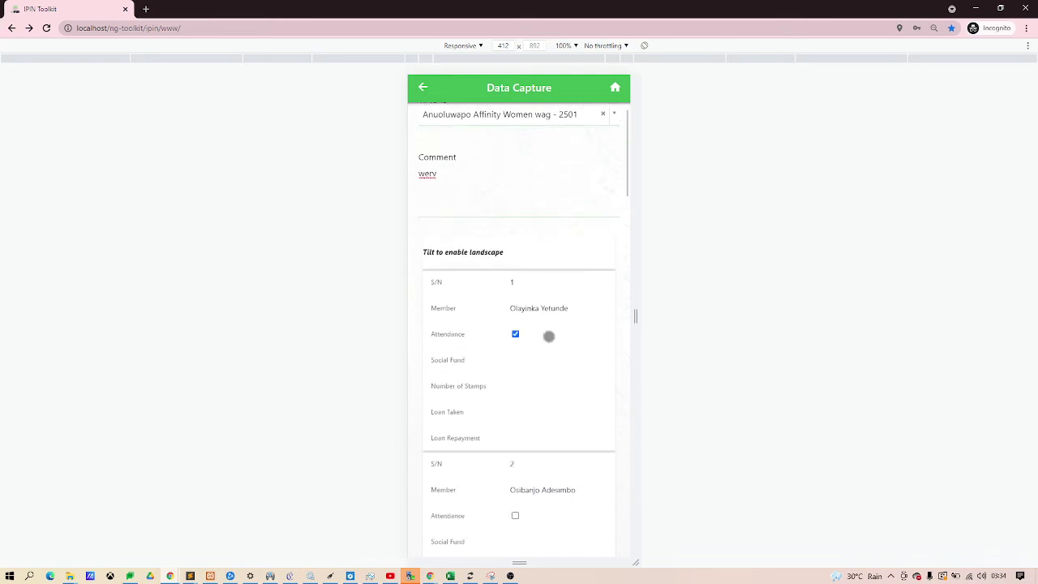
left_click_drag(536, 373, 533, 302)
left_click(509, 433)
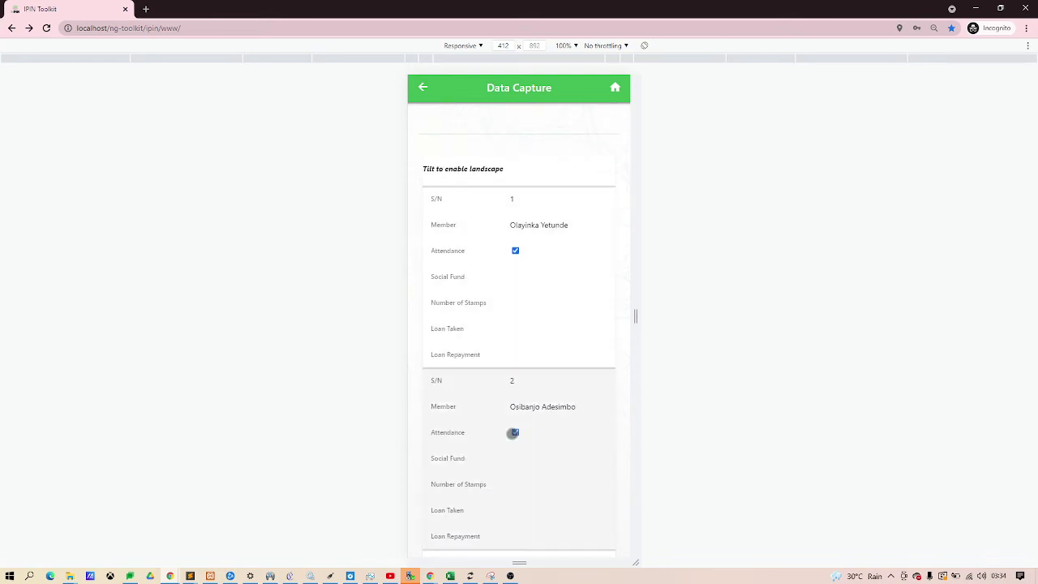
Enter 9 stamps for the first member and 6 for the second, and save the Members Savings Details page.
left_click(534, 309)
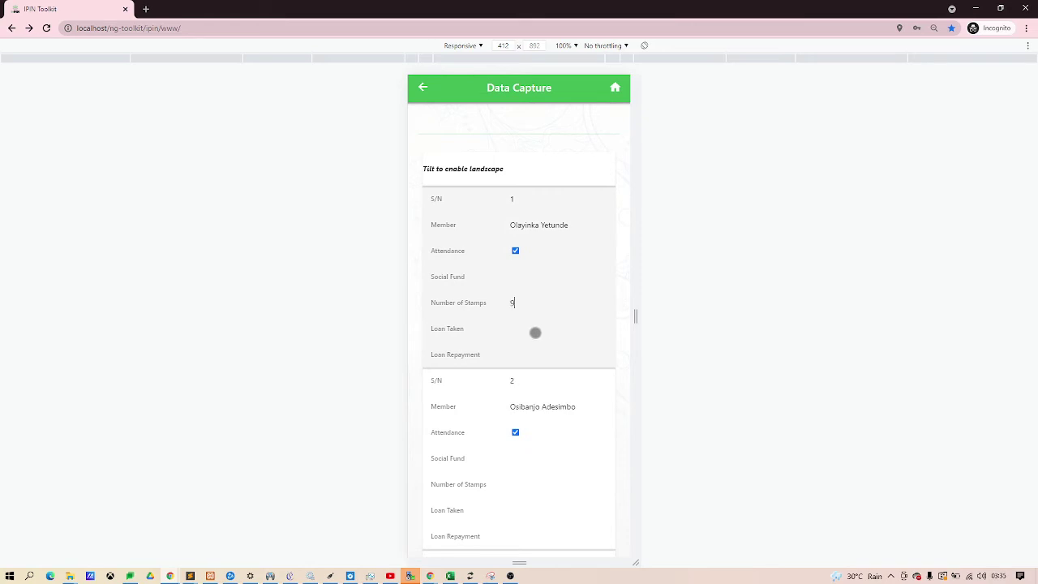
type("6")
left_click_drag(533, 241, 538, 348)
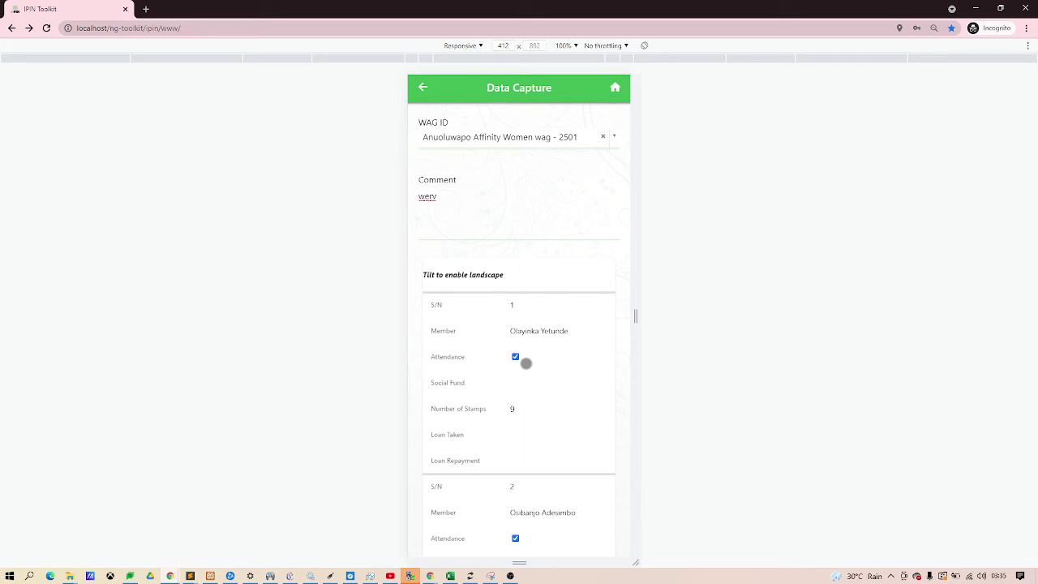
left_click_drag(533, 257, 535, 352)
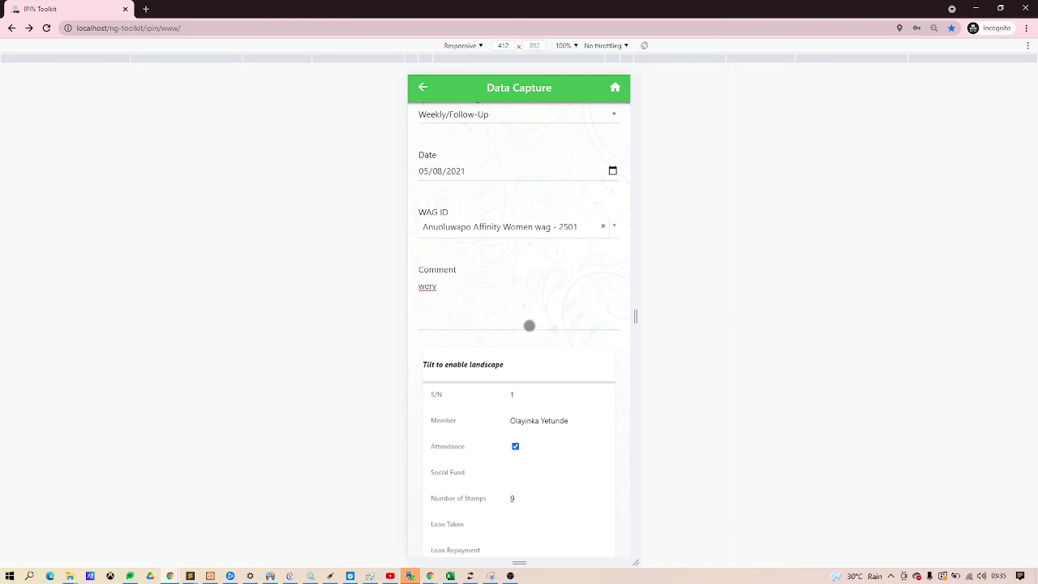
left_click_drag(524, 276, 526, 225)
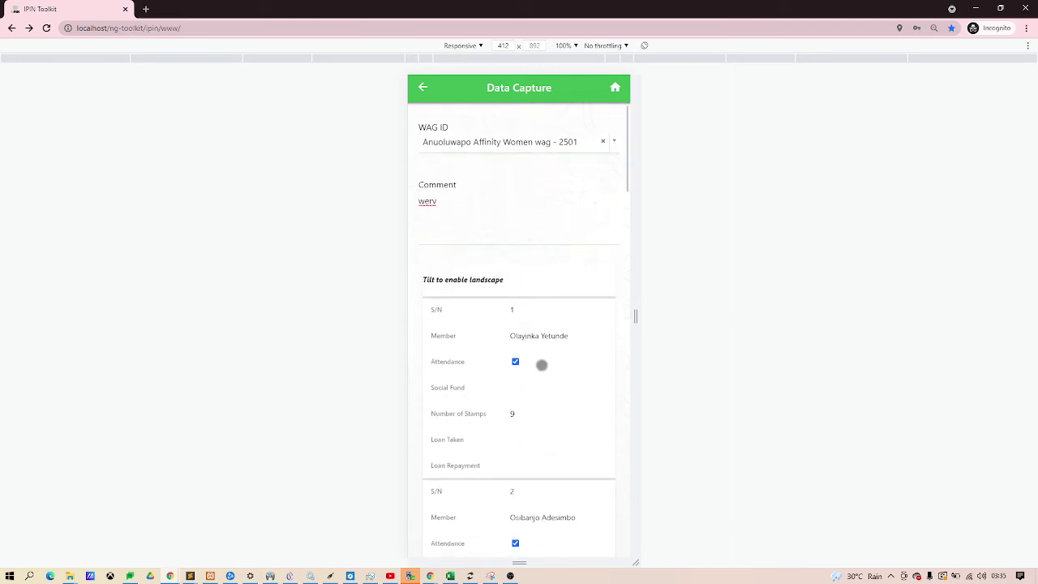
left_click_drag(544, 400, 564, 201)
left_click_drag(544, 487, 554, 303)
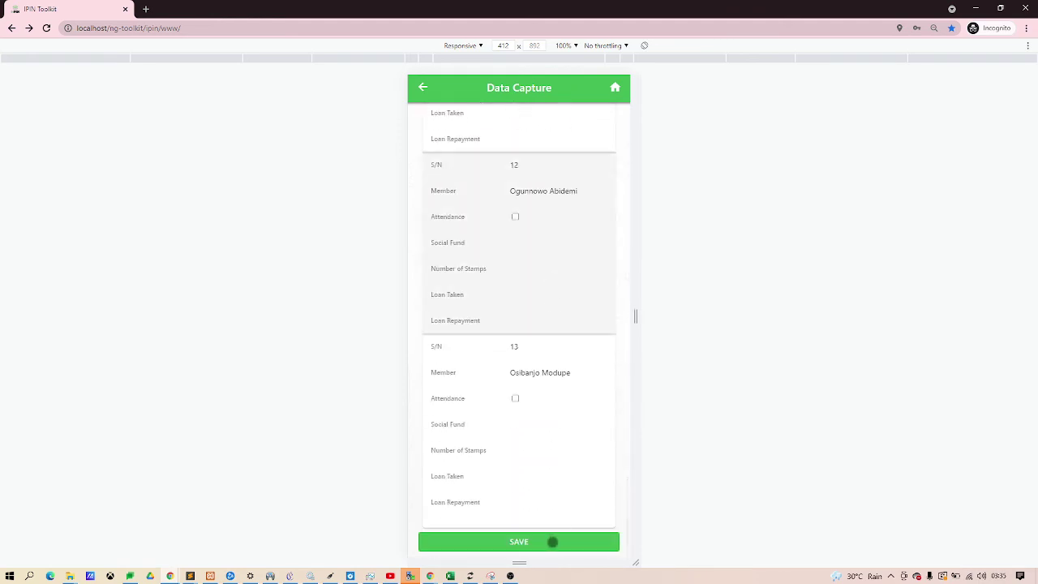
left_click(554, 540)
left_click(528, 225)
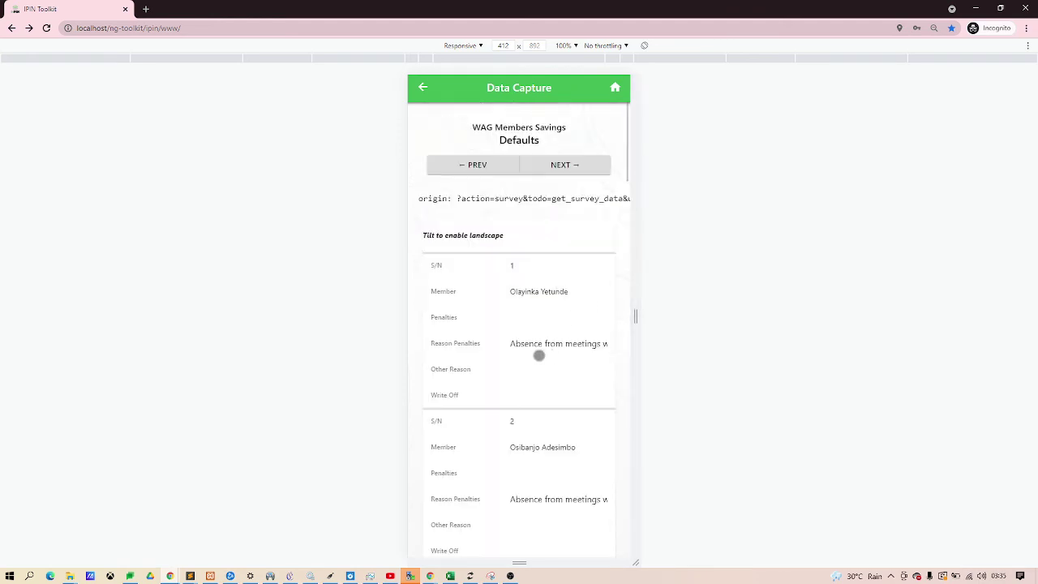
Skip the Defaults page and enter 456 as main fund cash in box, 123 as social fund balance and 789 as external debts.
left_click_drag(538, 354, 534, 278)
scroll(556, 387, "up", 6)
left_click(579, 167)
left_click(518, 250)
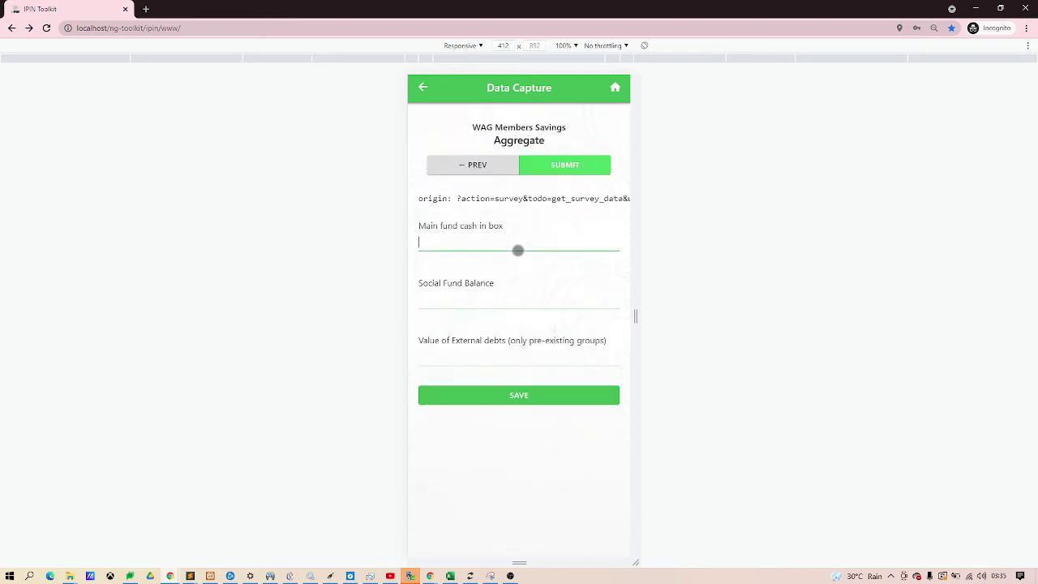
type("456")
key("Tab")
type("123")
key("Tab")
type("789+")
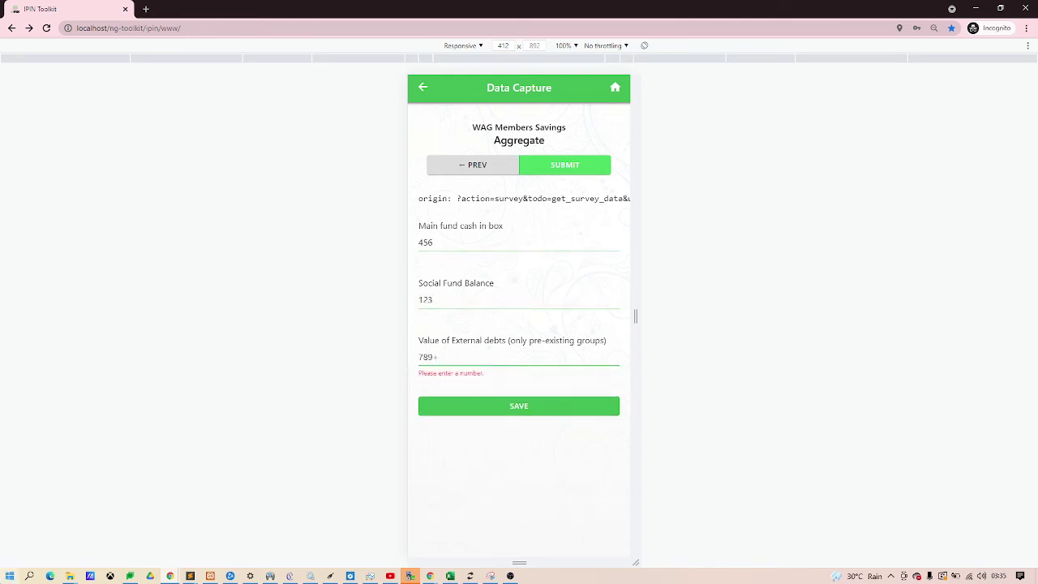
key("BackSpace")
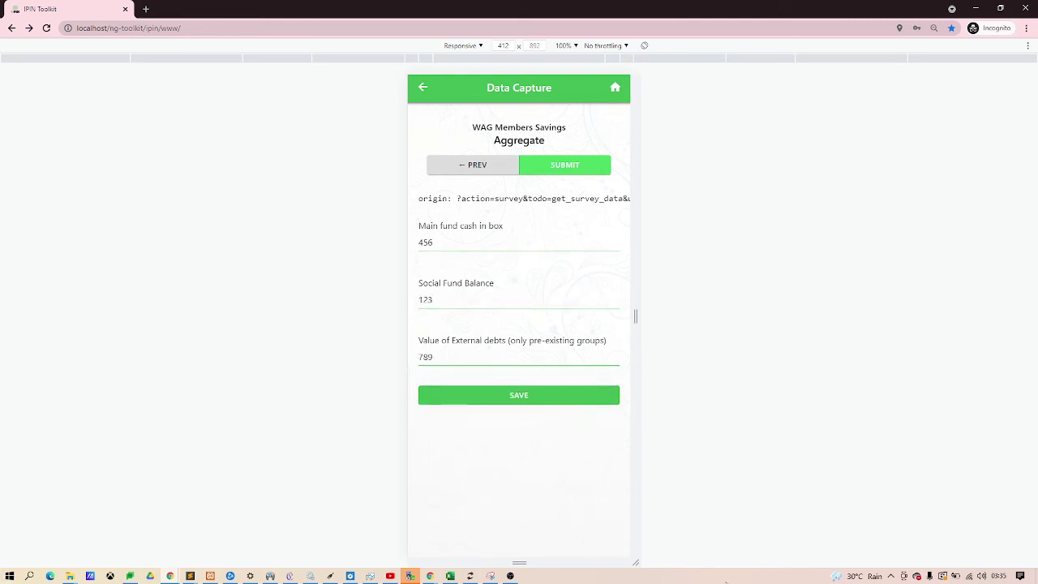
Save the Aggregate page, submit the WAG Members Savings survey and accept the location and submission confirmations.
left_click(518, 395)
left_click(613, 154)
left_click(560, 356)
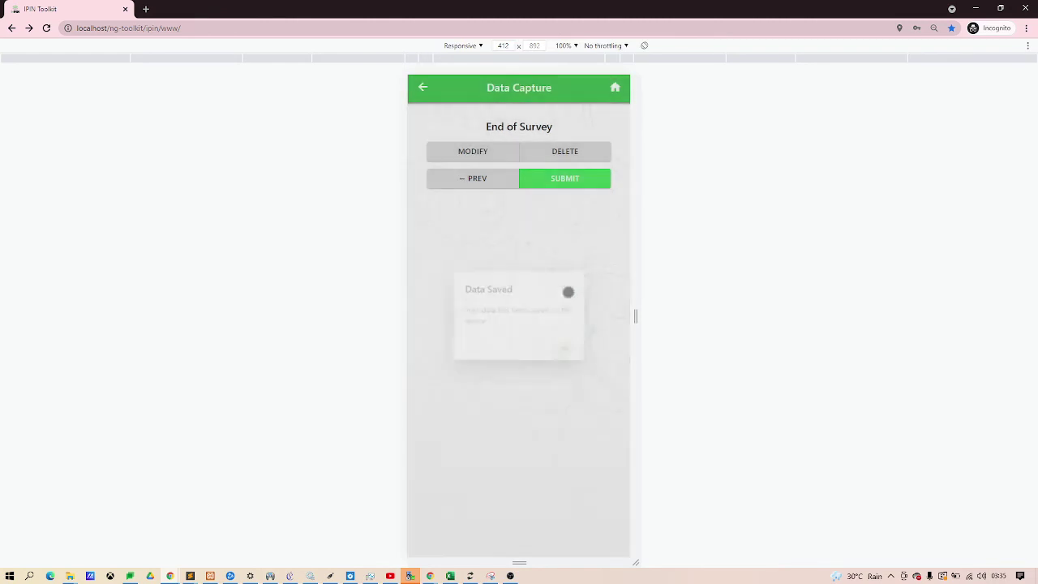
left_click(546, 177)
left_click(520, 194)
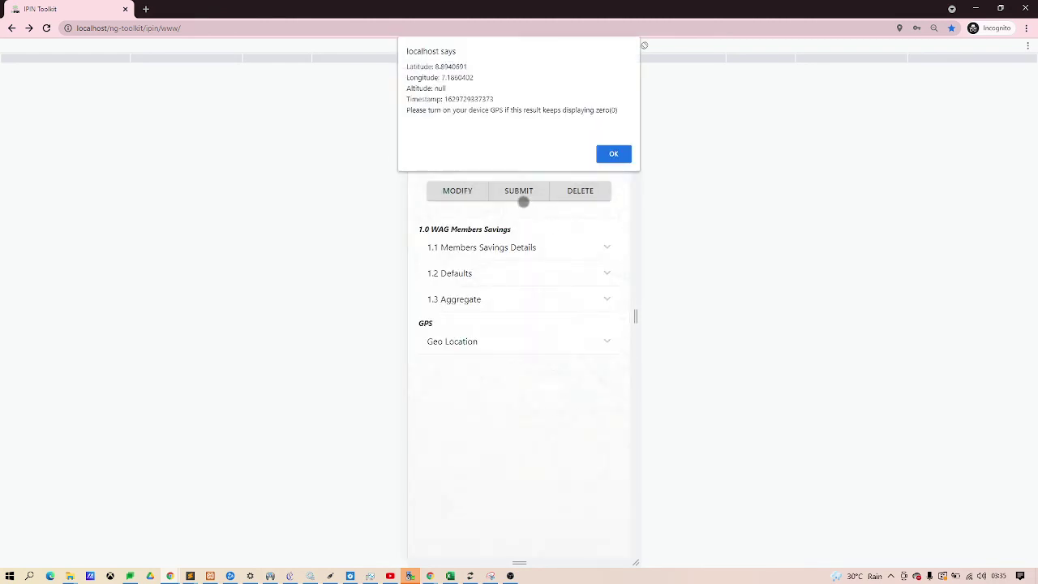
left_click(614, 155)
left_click(572, 352)
left_click(570, 349)
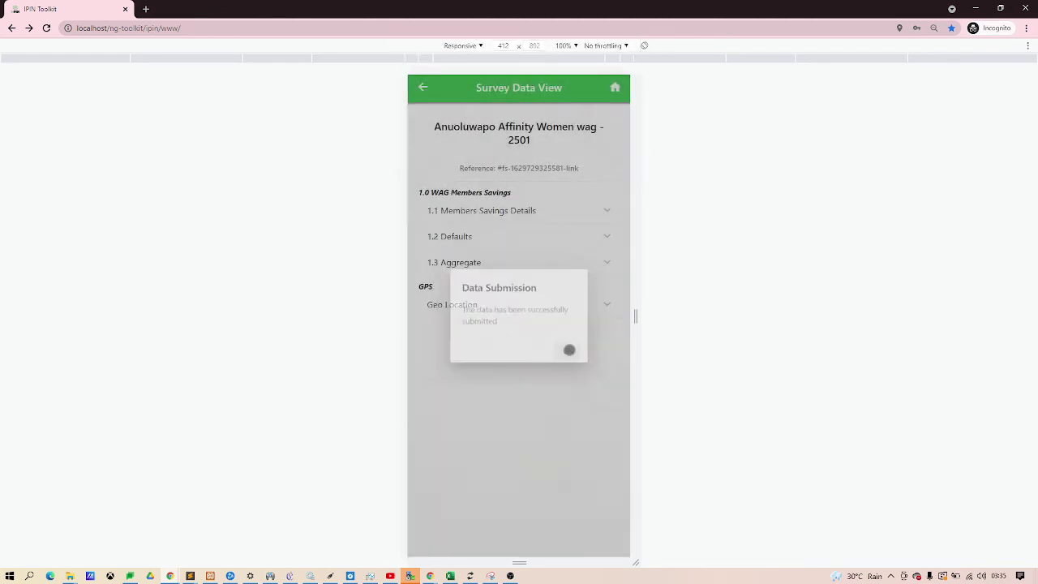
Switch to the Nigeria for Women Project MIS, reload the WAG Savings archive and examine the new Weekly/Follow-Up record.
key("alt+Tab")
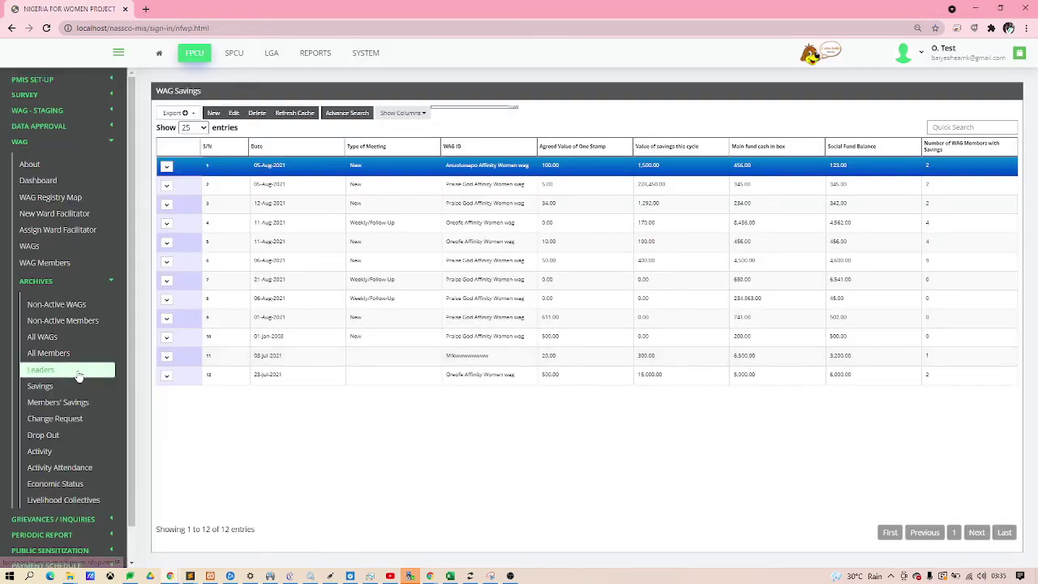
left_click(56, 386)
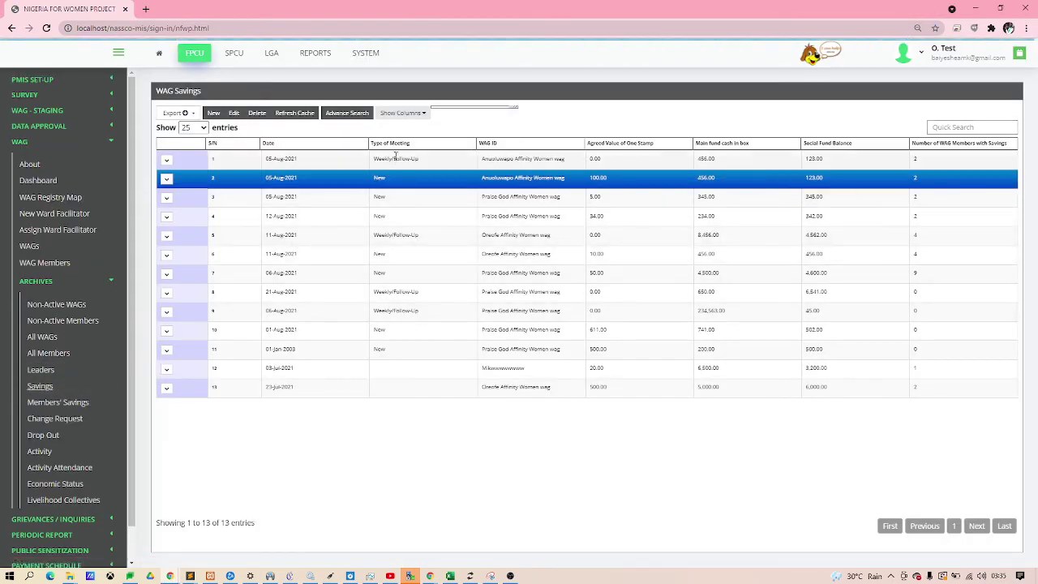
left_click_drag(421, 158, 388, 171)
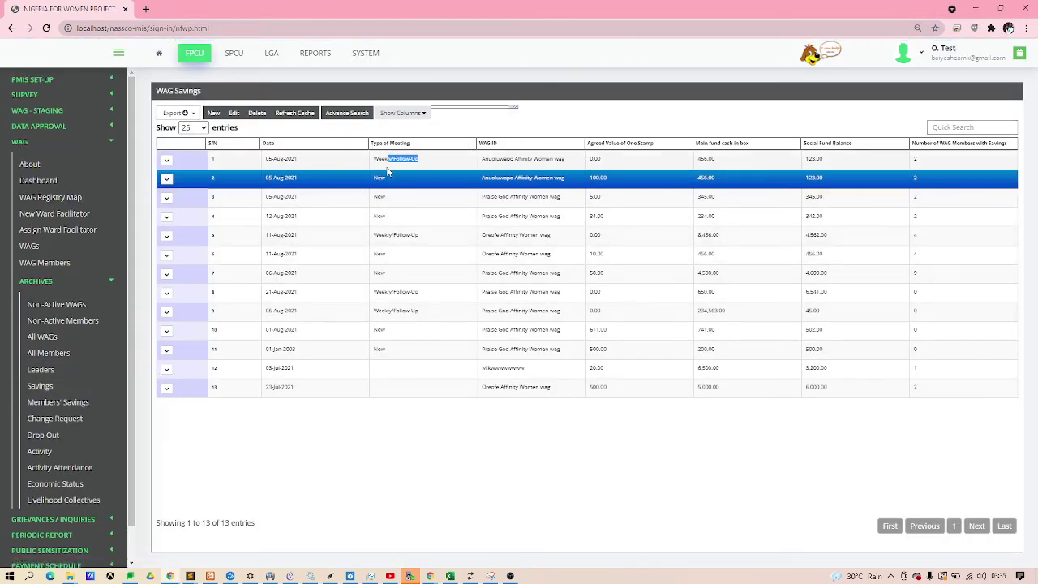
left_click(389, 159)
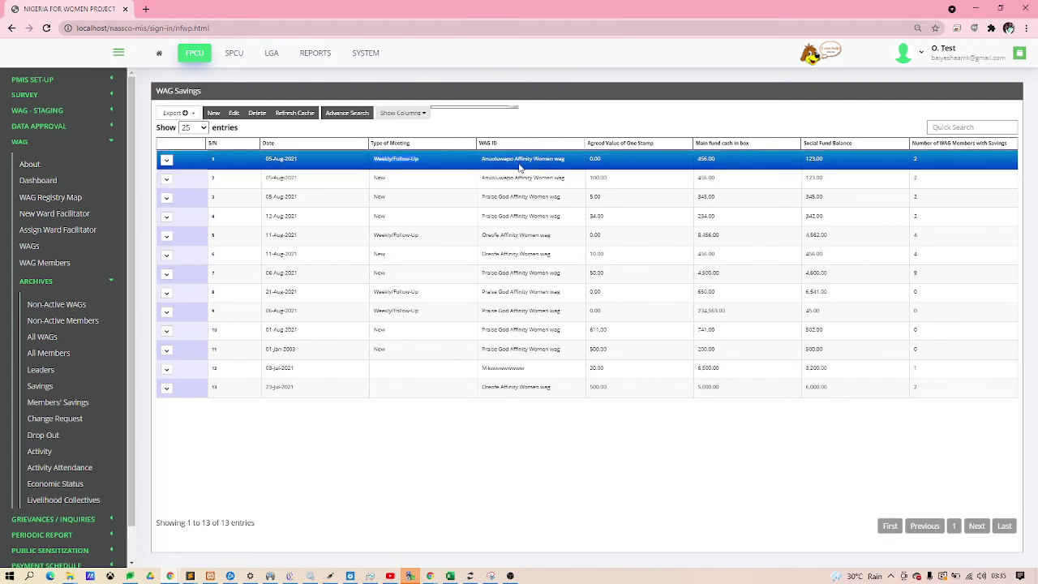
Show the "Value of savings this cycle" column again and check its value for the Weekly/Follow-Up record.
left_click(400, 115)
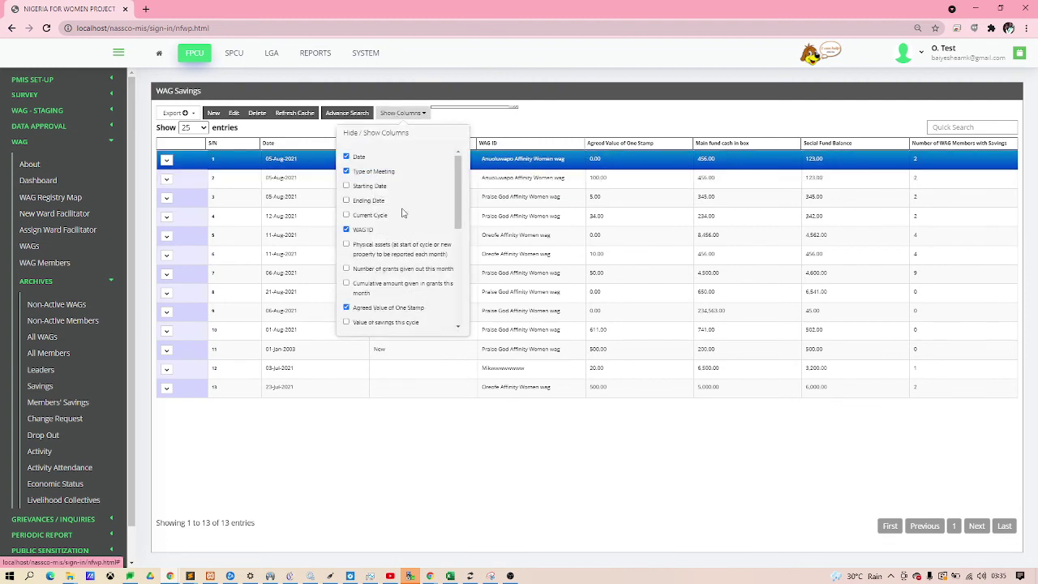
left_click(375, 323)
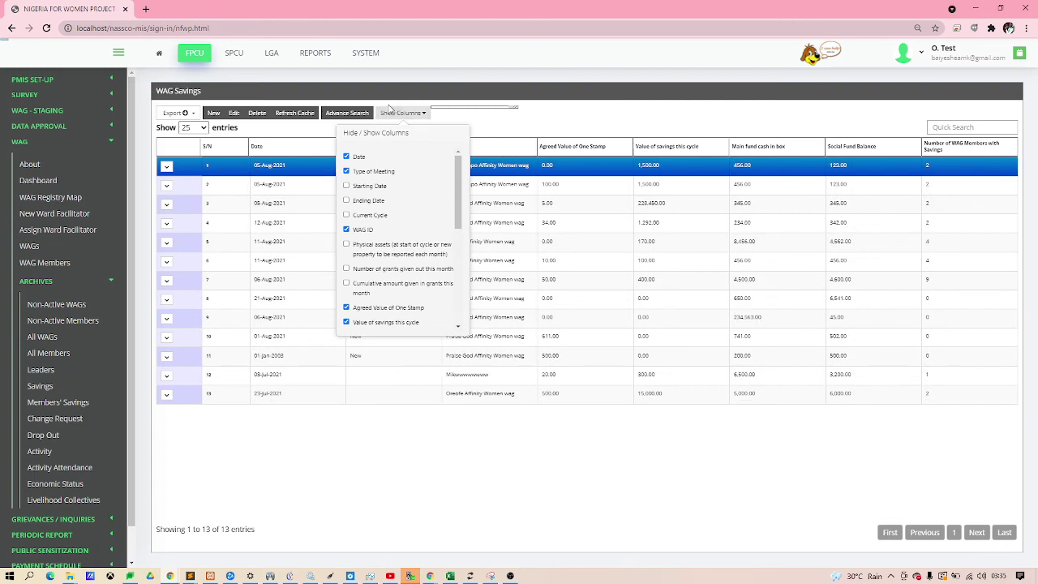
left_click(398, 113)
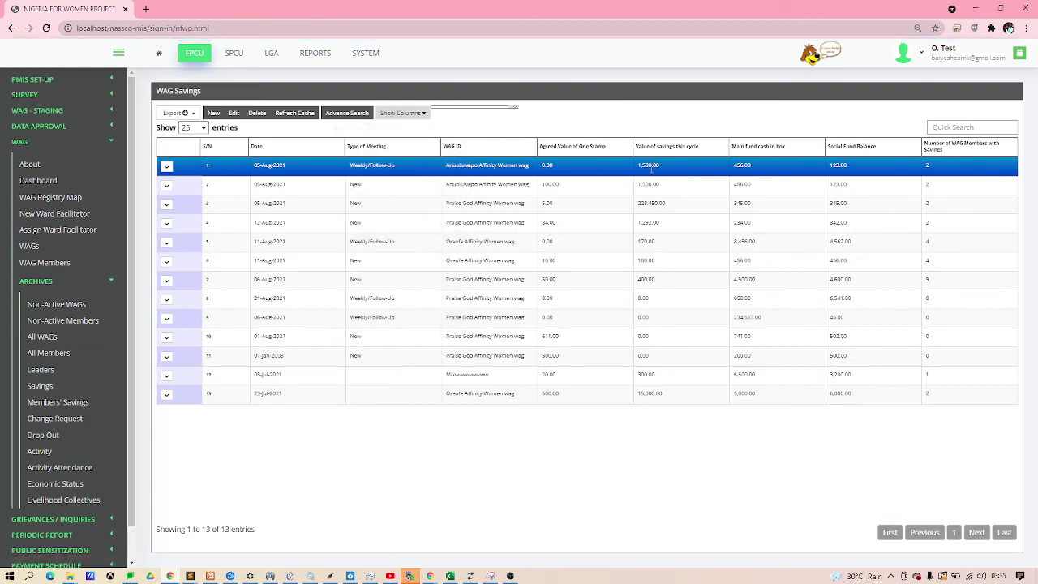
double_click(669, 169)
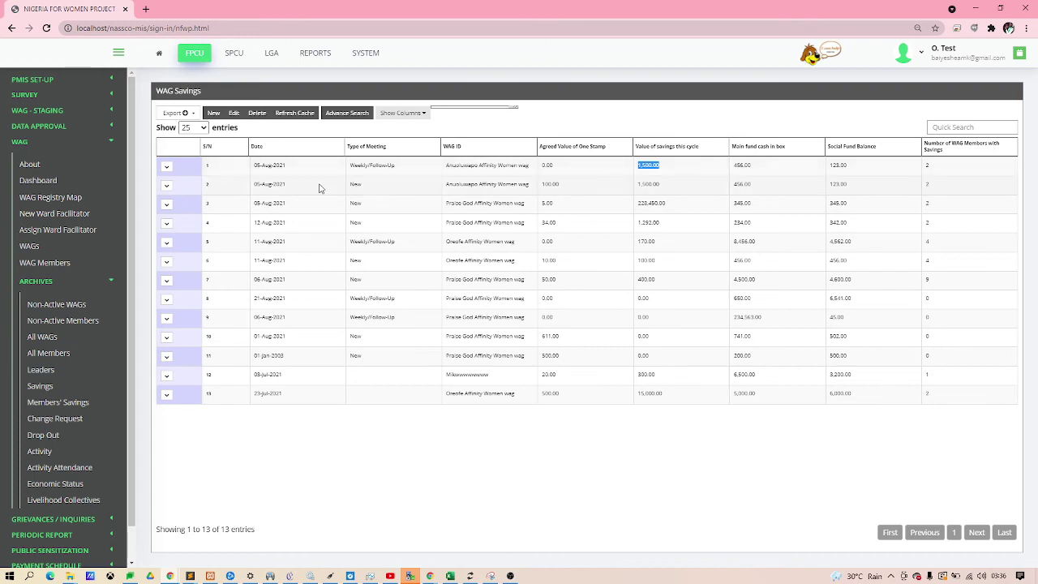
Open the Members' Savings archive and view the details of the first record of Anuoluwapo Affinity Women wag.
left_click(103, 405)
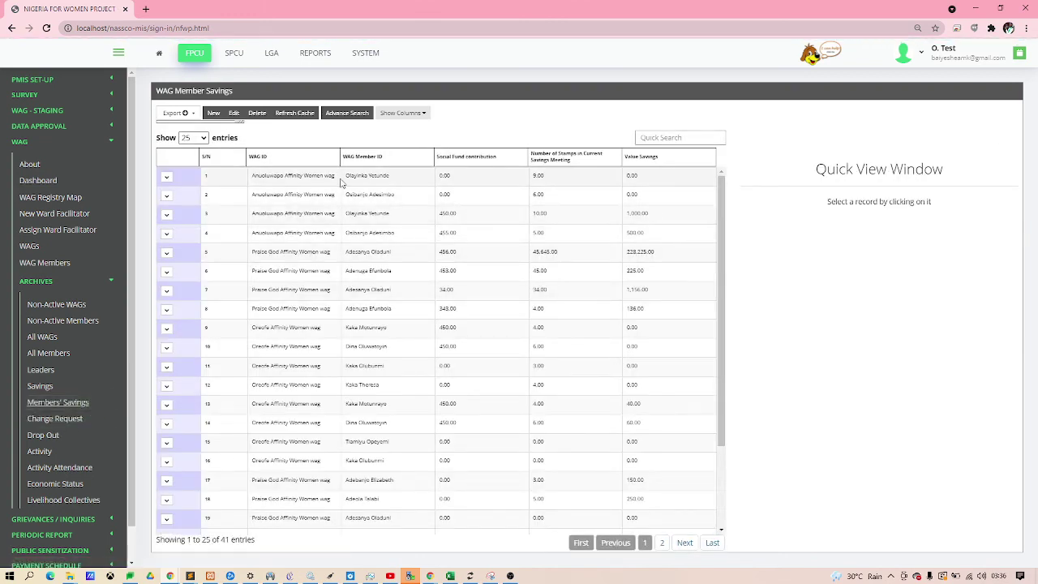
left_click(366, 176)
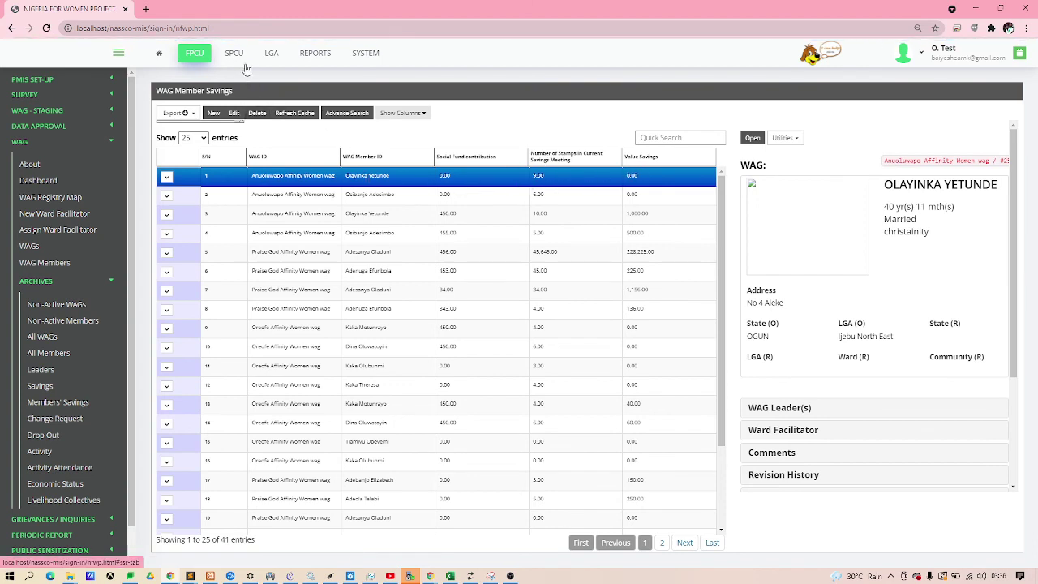
Open the Savings & Loans routine reports from the M & E reports section.
left_click(317, 52)
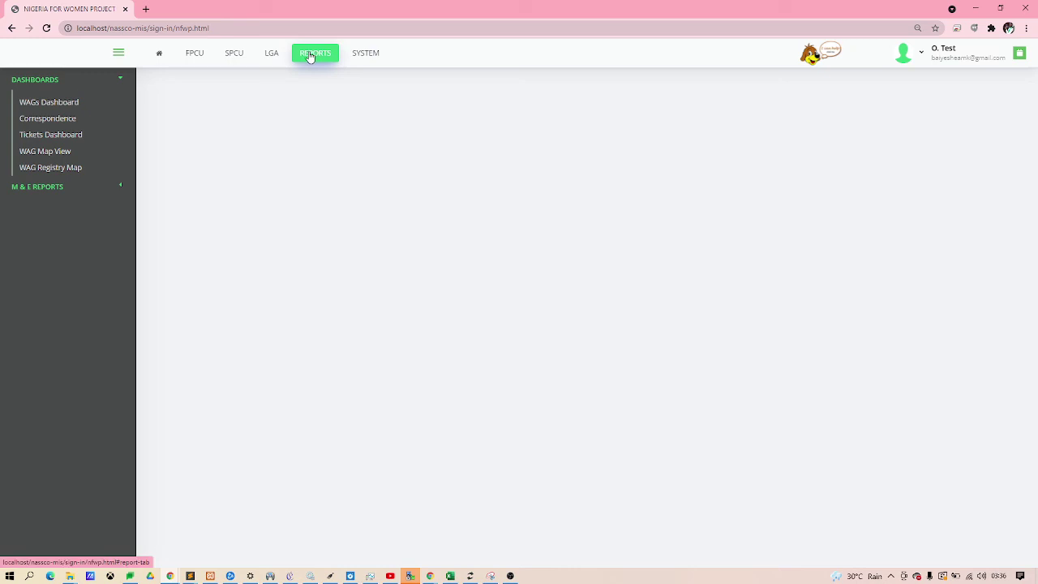
left_click(62, 189)
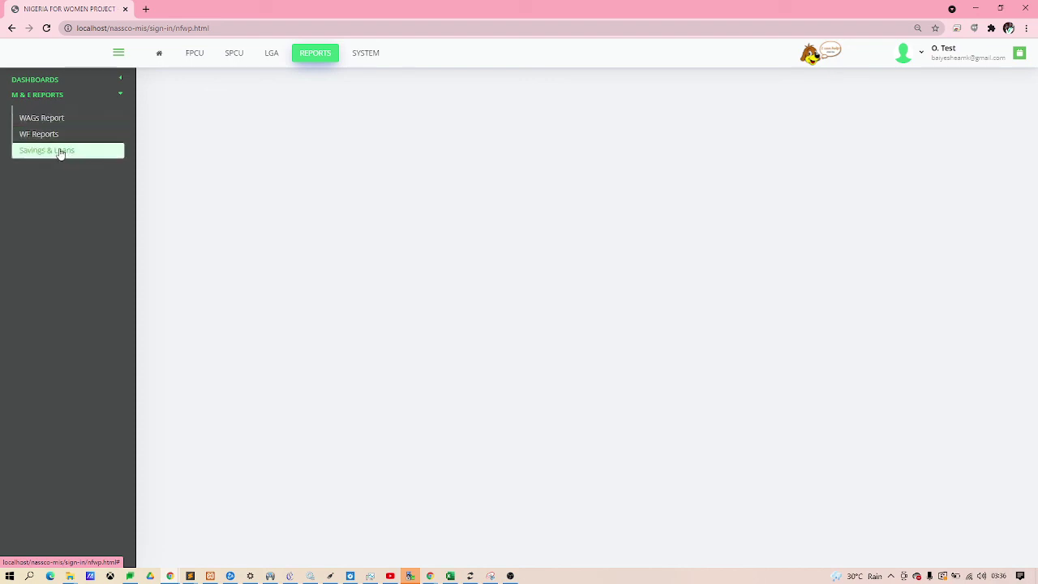
left_click(60, 151)
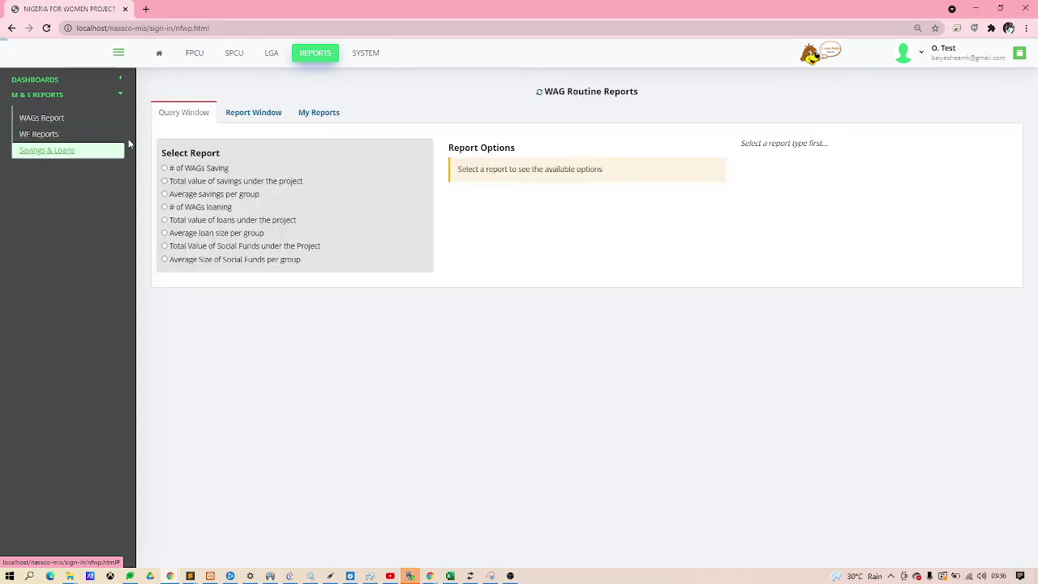
Generate the "# of WAGs Saving" report with the date filter set to No Date and the filter left on Location.
left_click(198, 169)
left_click(545, 179)
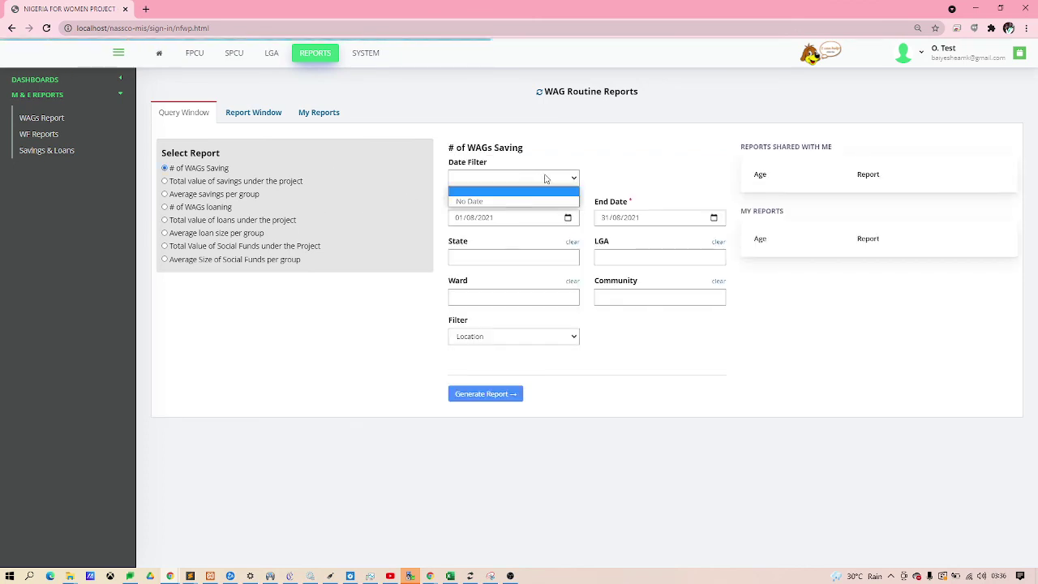
left_click(677, 153)
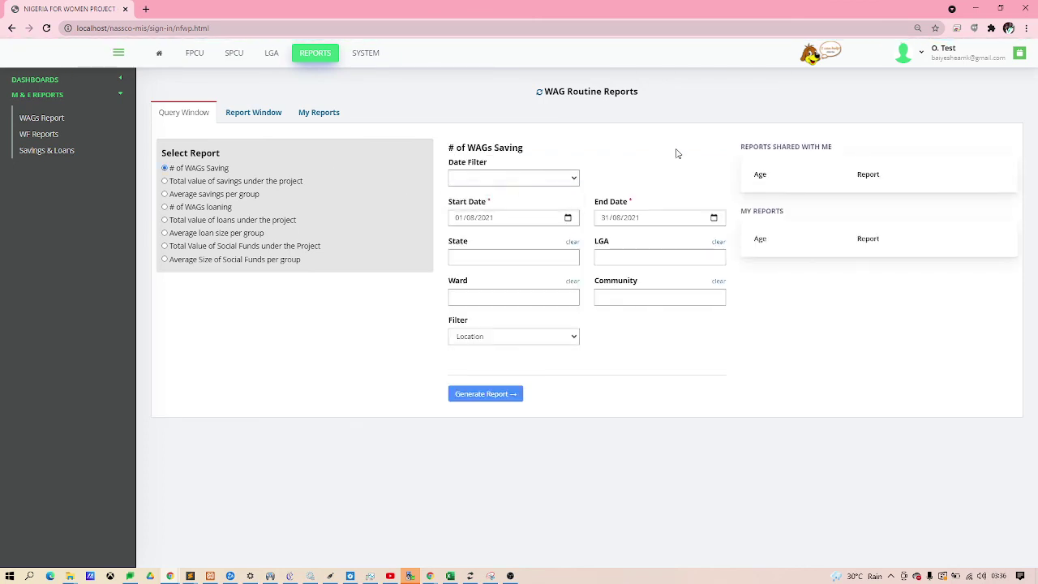
left_click(546, 180)
left_click(531, 200)
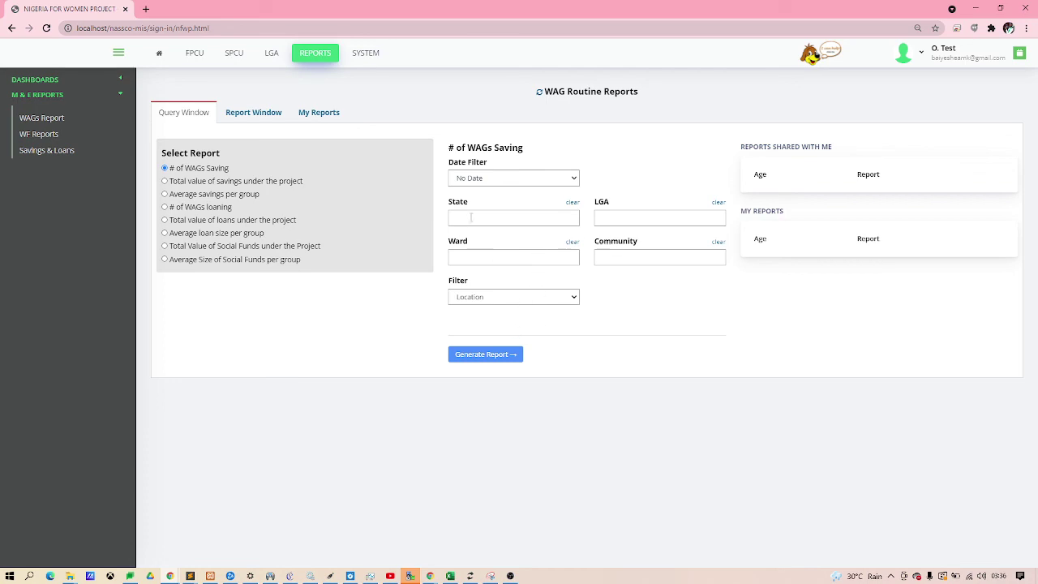
left_click(478, 355)
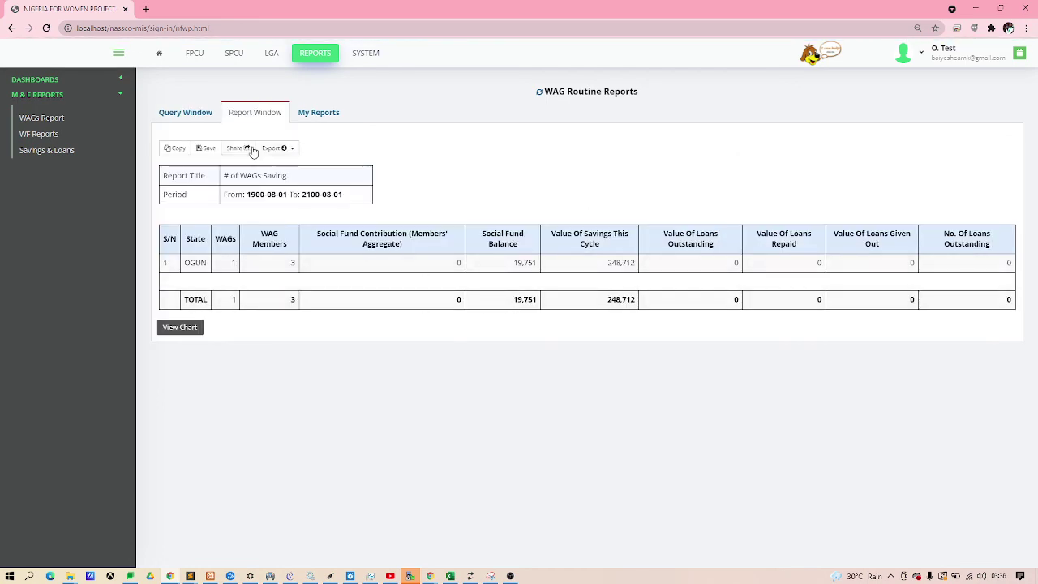
Review the query settings of the "# of WAGs Saving" report, return to its results and examine them as a chart.
left_click(202, 114)
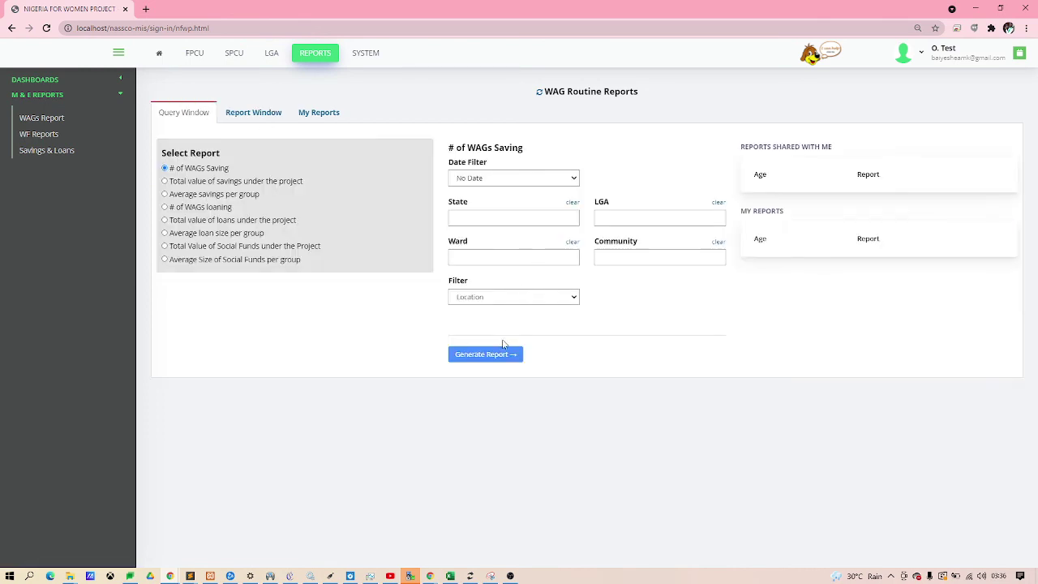
left_click(274, 115)
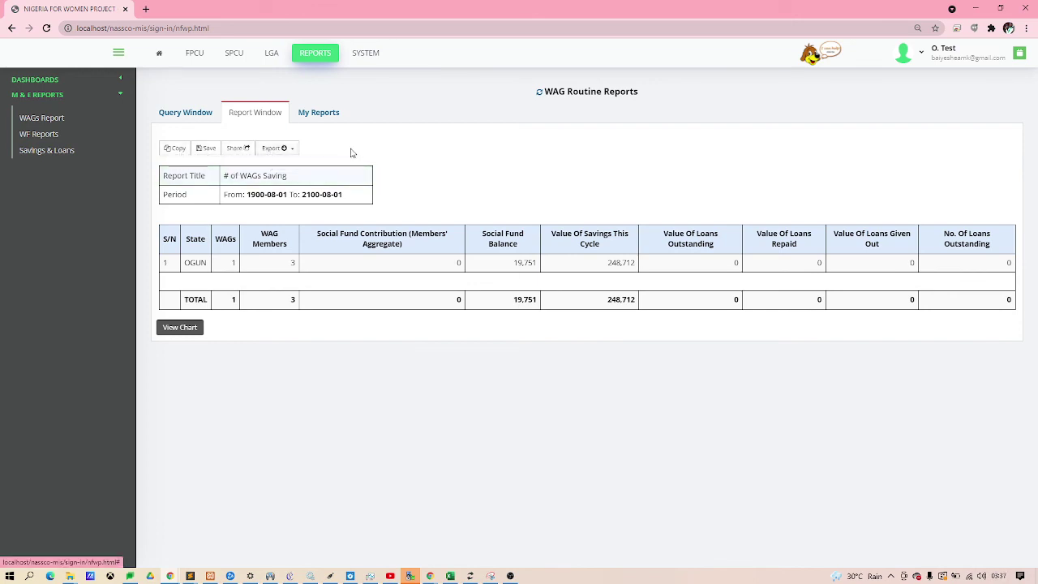
left_click(185, 327)
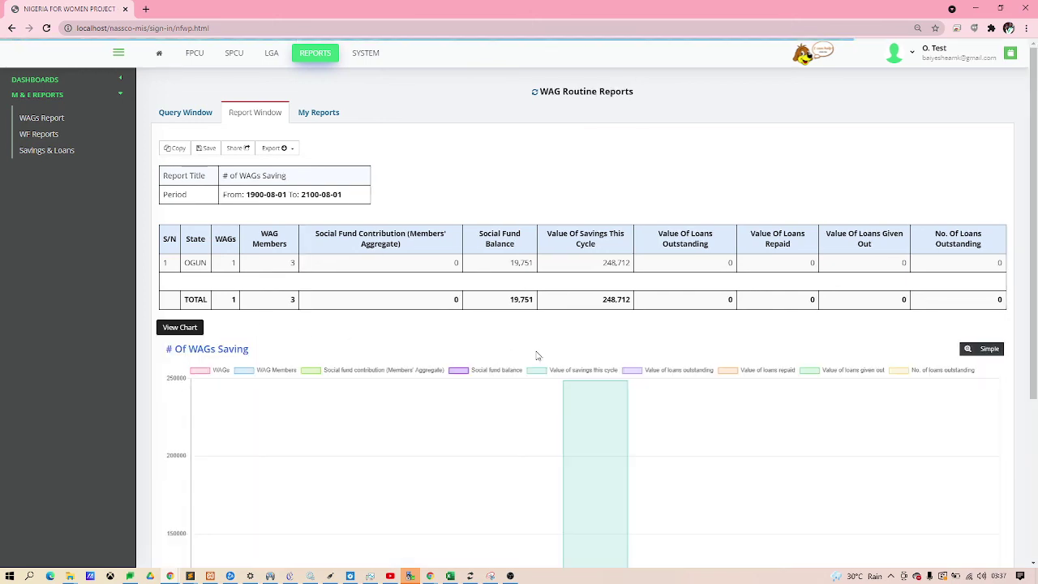
scroll(632, 329, "down", 3)
scroll(842, 310, "up", 1)
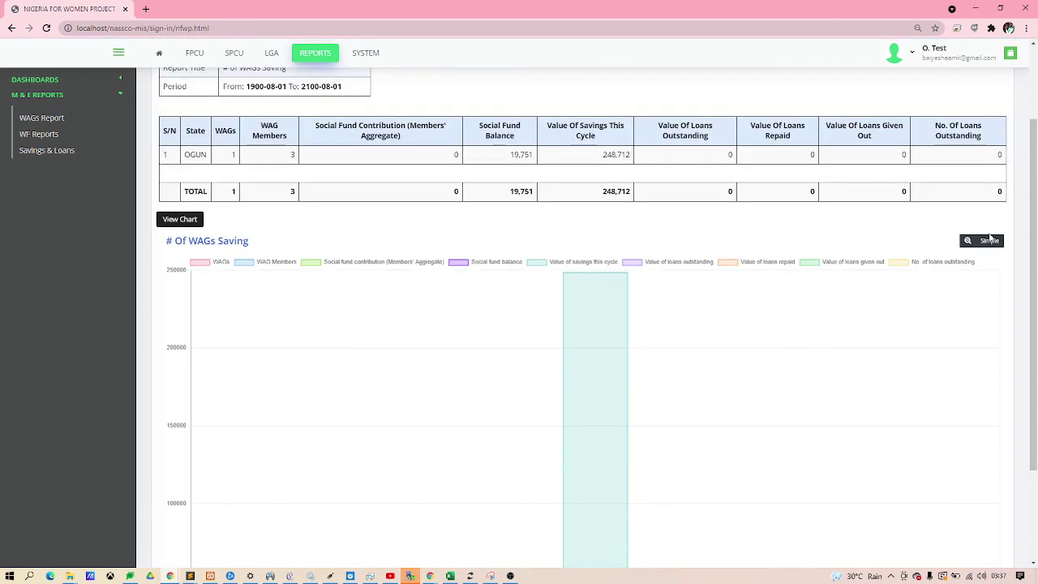
scroll(491, 211, "up", 3)
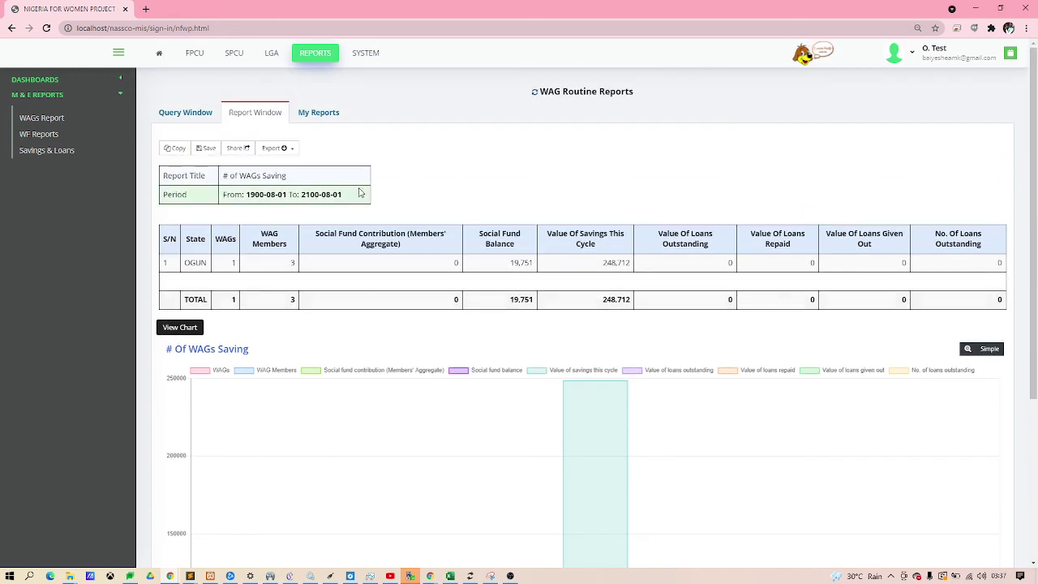